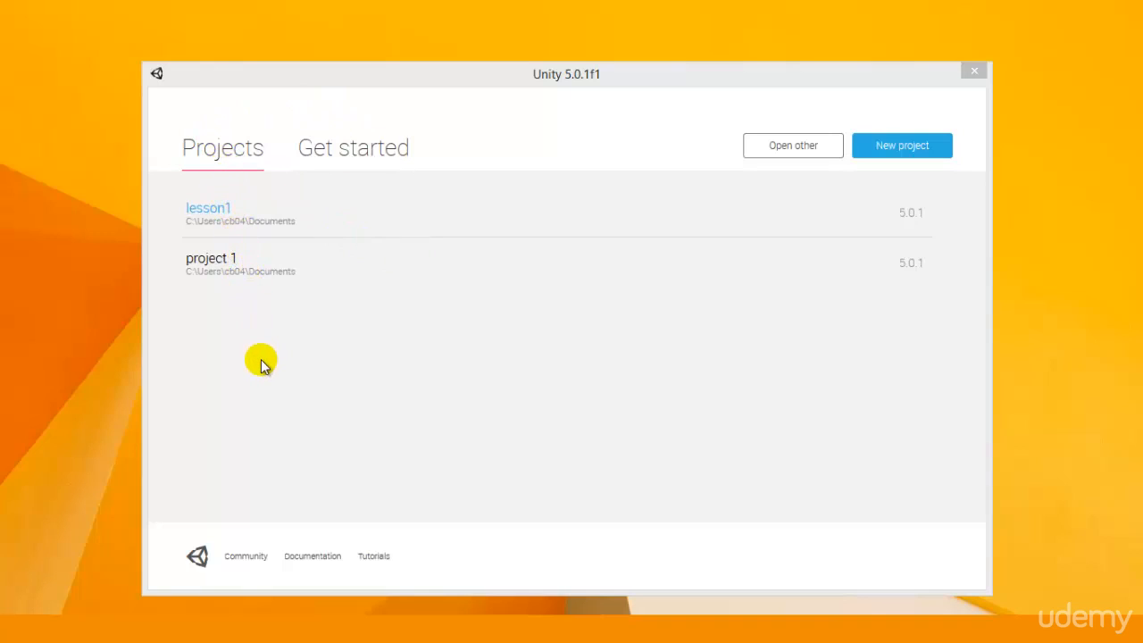
# Step: View the Get started page and return to the project list
pyautogui.click(354, 159)
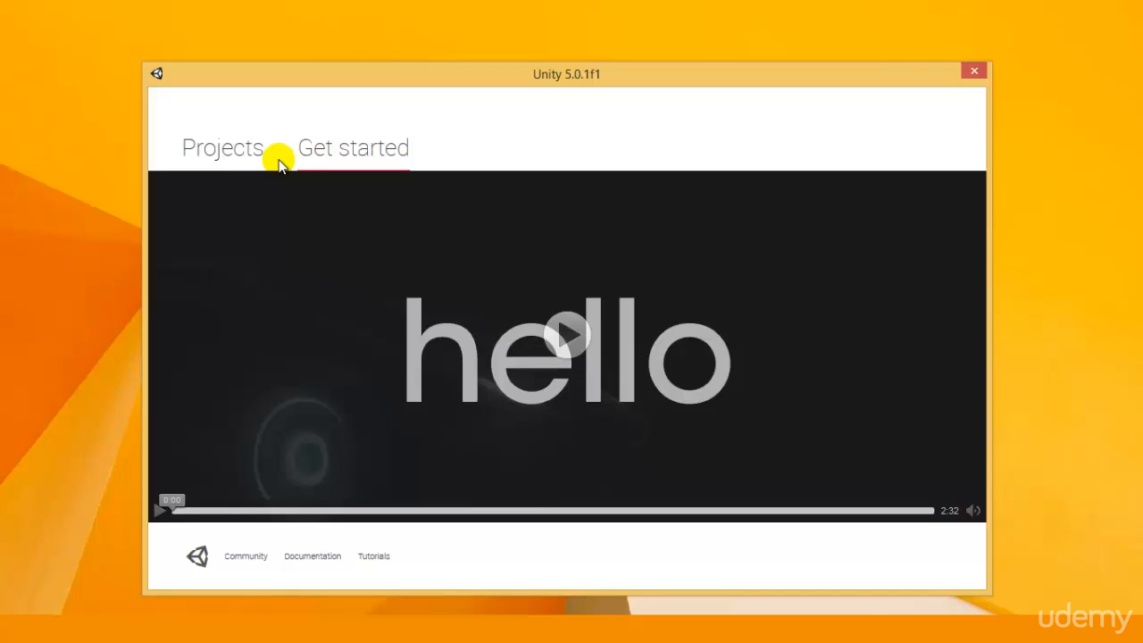
pyautogui.click(260, 153)
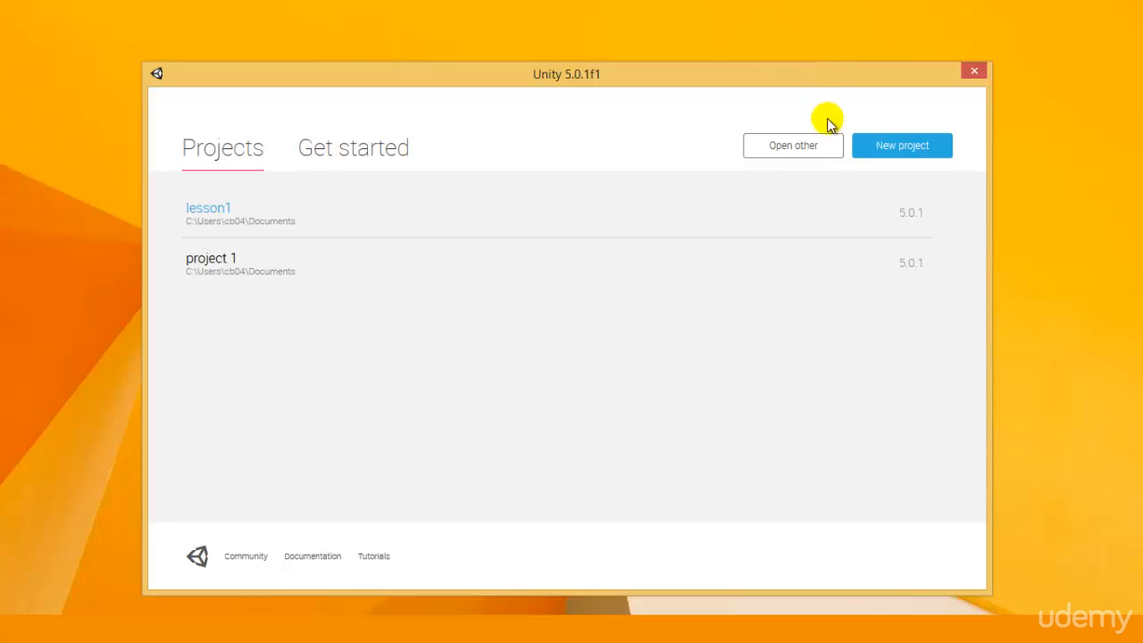
# Step: Browse the lesson1 project folder in Documents, including its Assets and scenes subfolders, and leave without opening a project
pyautogui.click(810, 151)
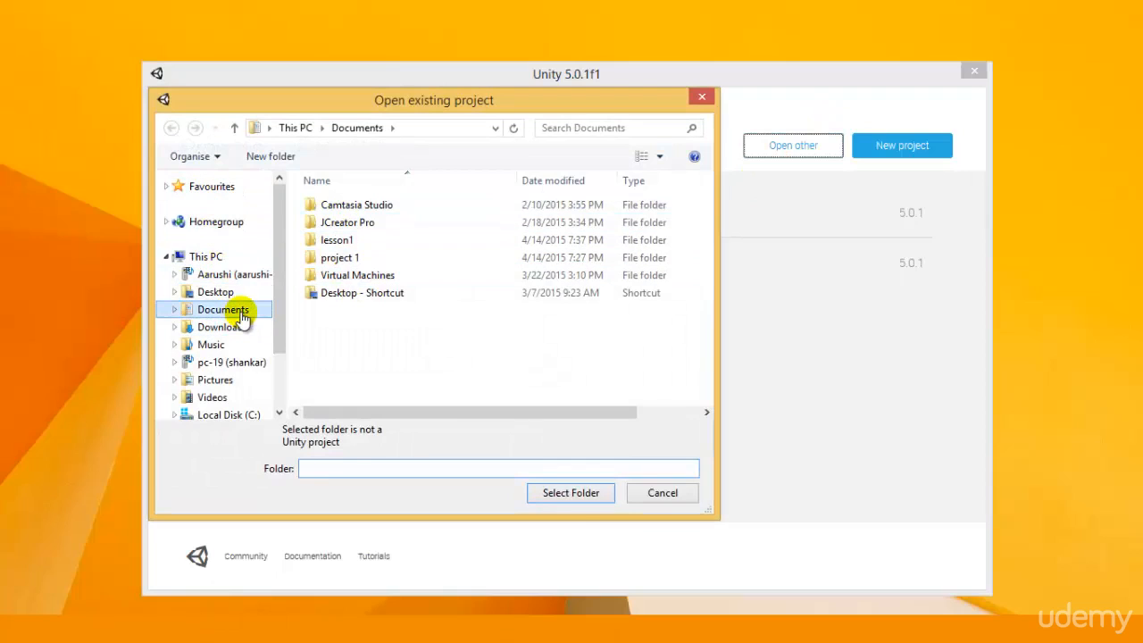
pyautogui.click(237, 309)
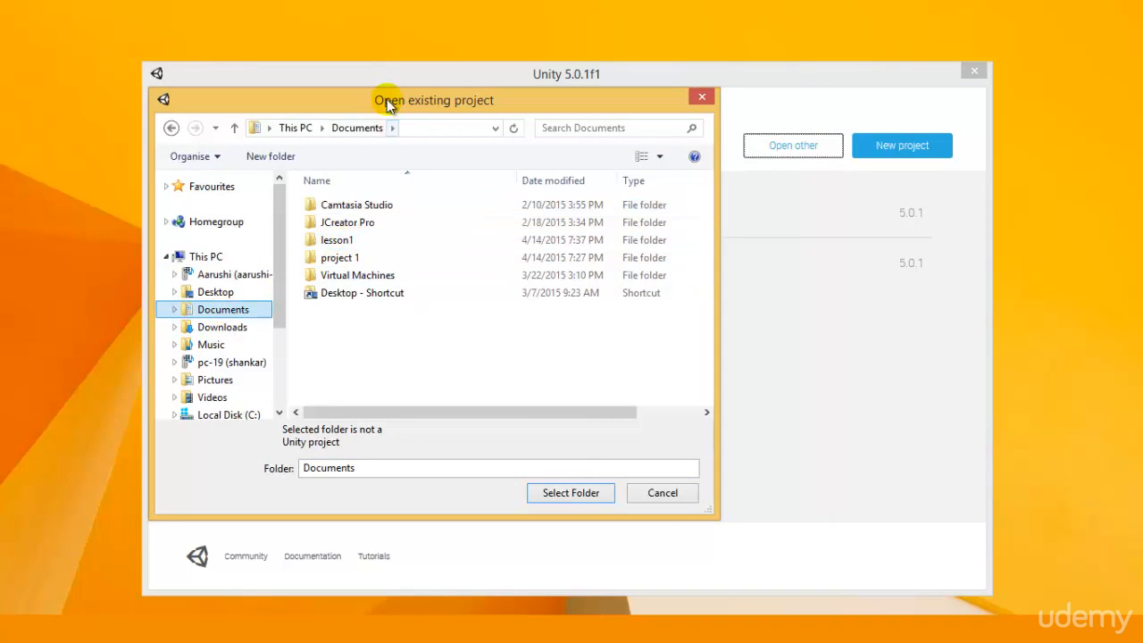
pyautogui.moveTo(384, 99); pyautogui.dragTo(615, 63)
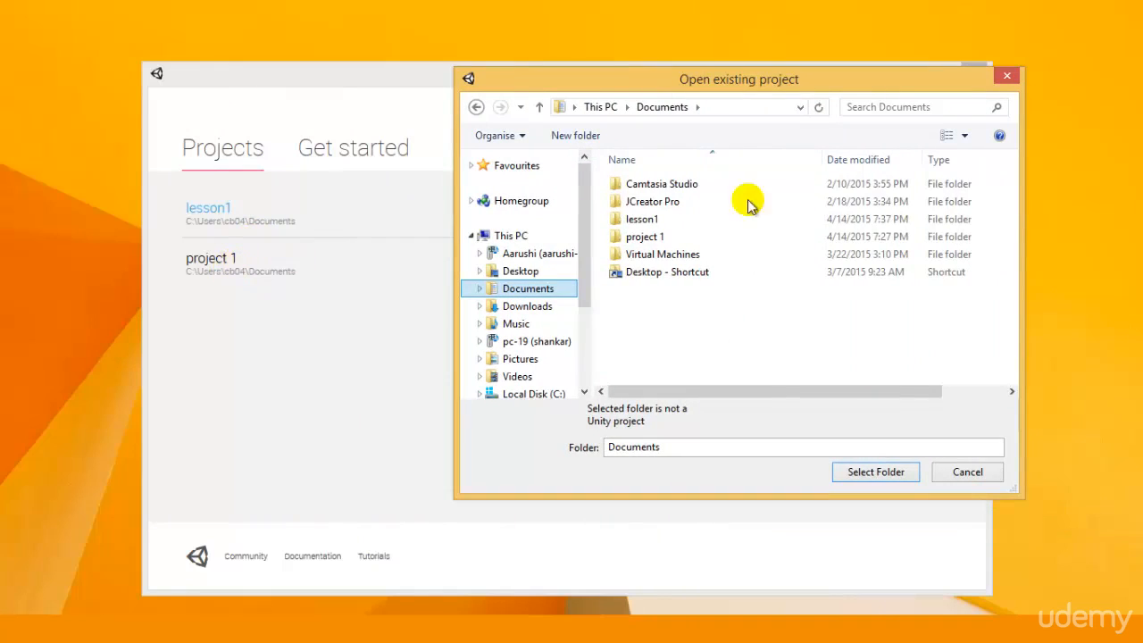
pyautogui.click(652, 236)
pyautogui.doubleClick(650, 219)
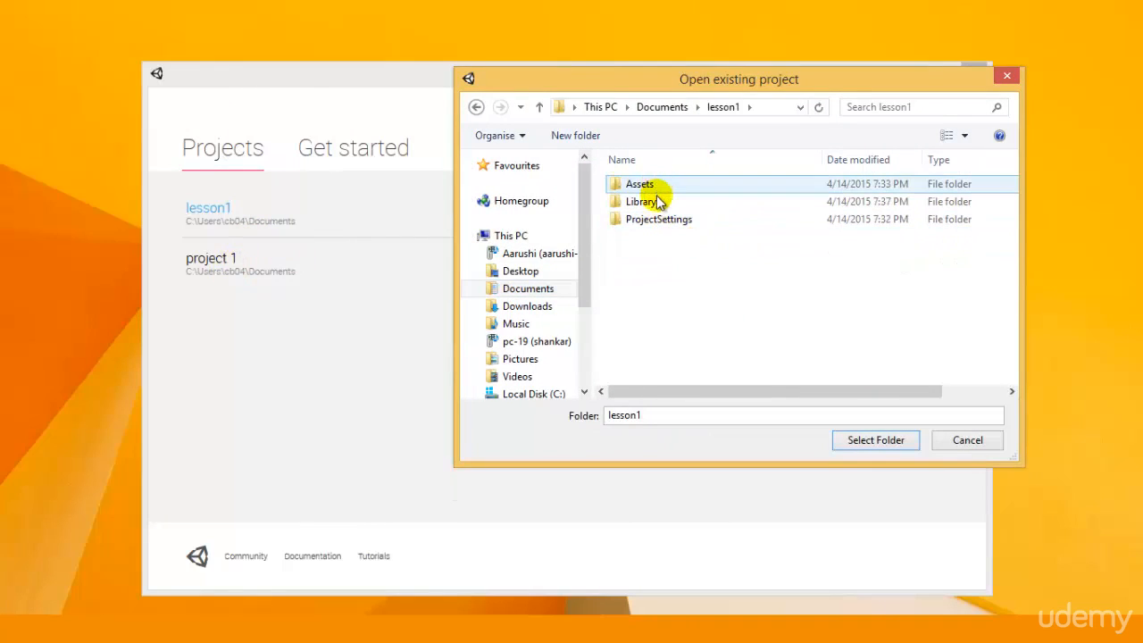
pyautogui.doubleClick(656, 184)
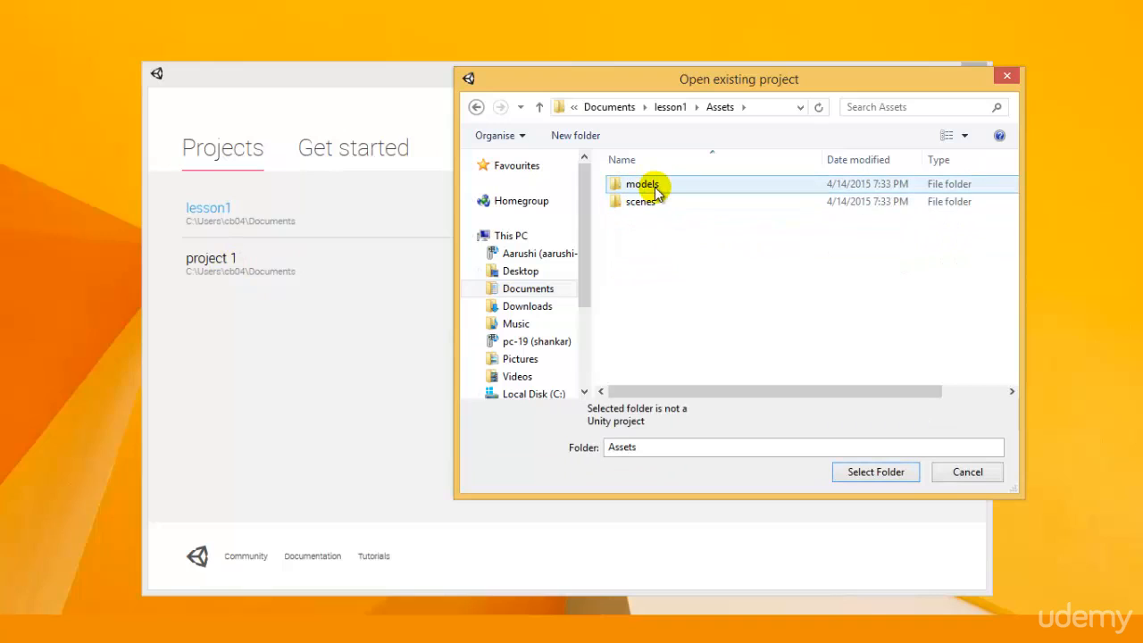
pyautogui.doubleClick(658, 204)
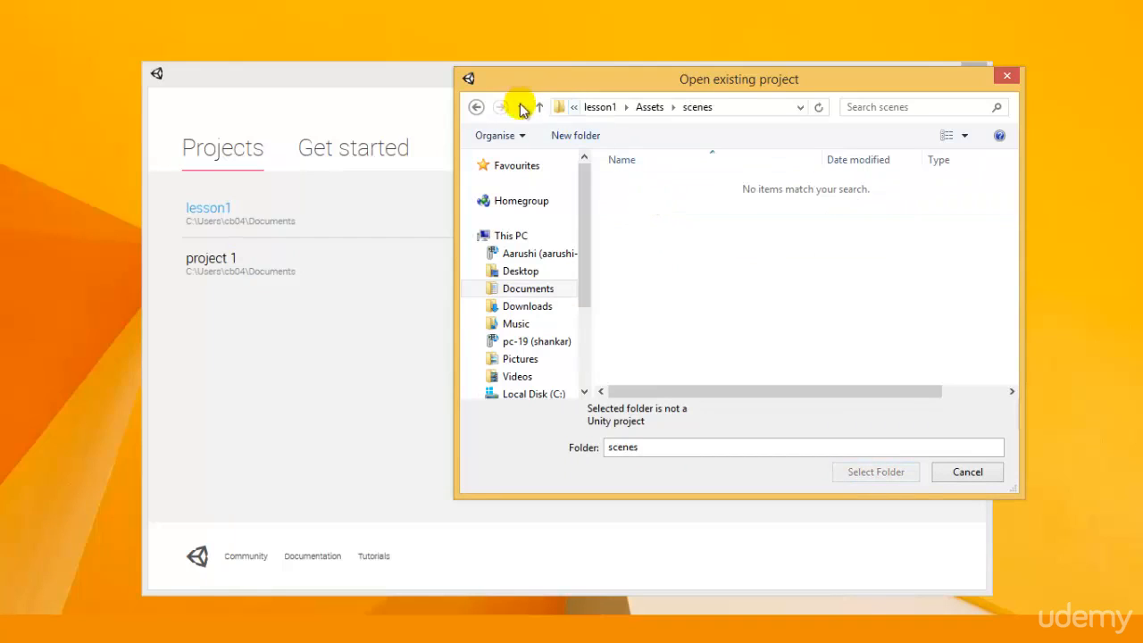
pyautogui.click(601, 108)
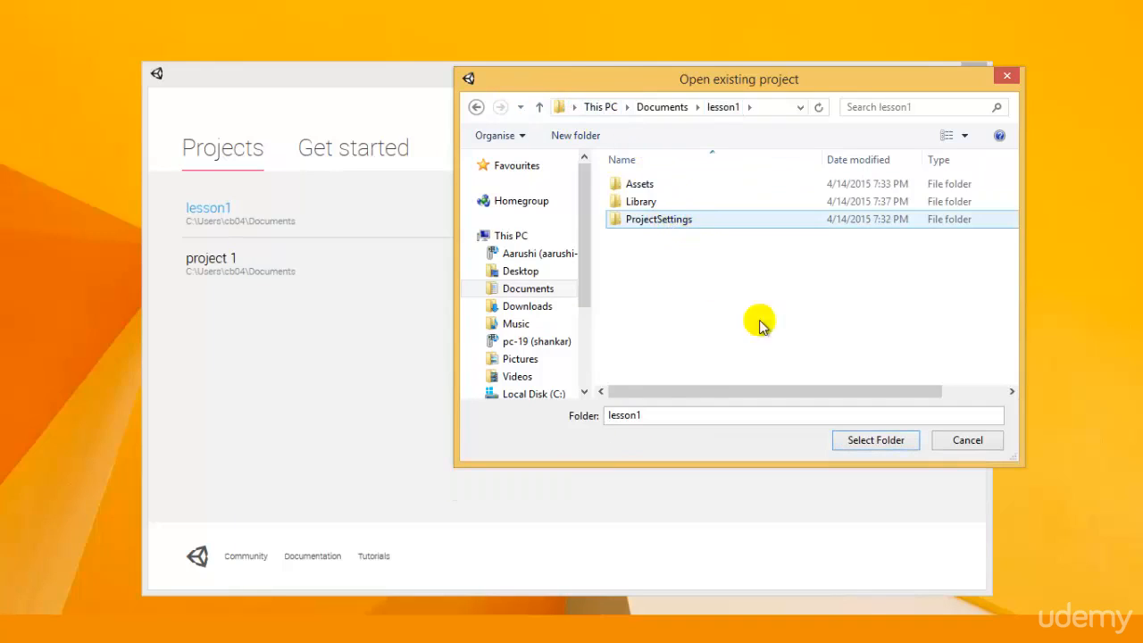
pyautogui.click(973, 446)
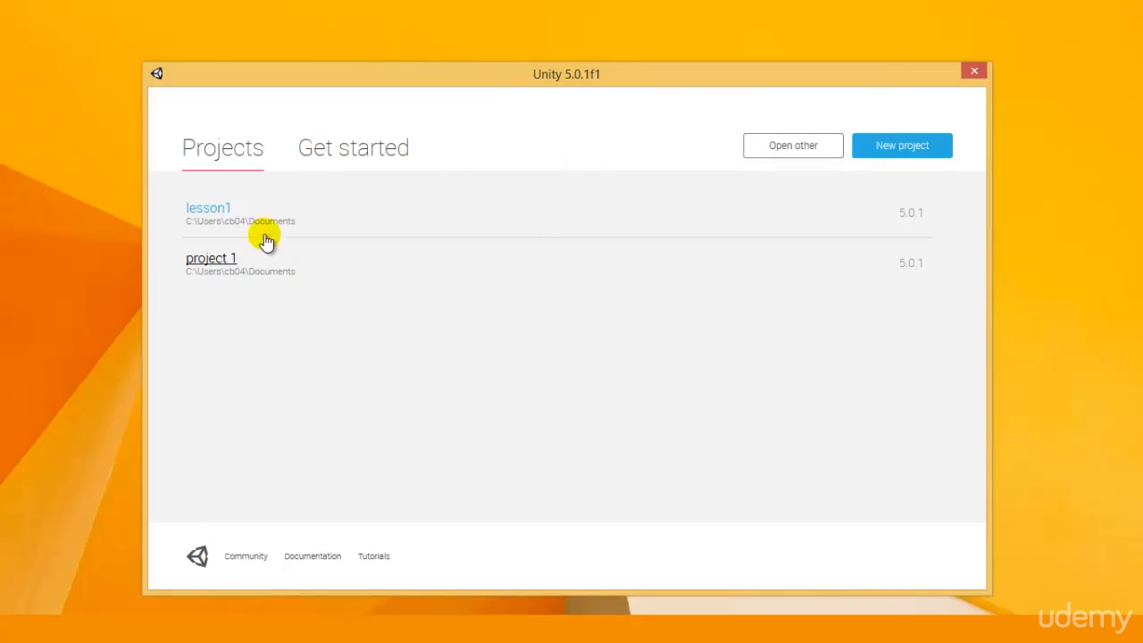
# Step: Start a new project and enter lesson1ver2 as its name
pyautogui.click(933, 150)
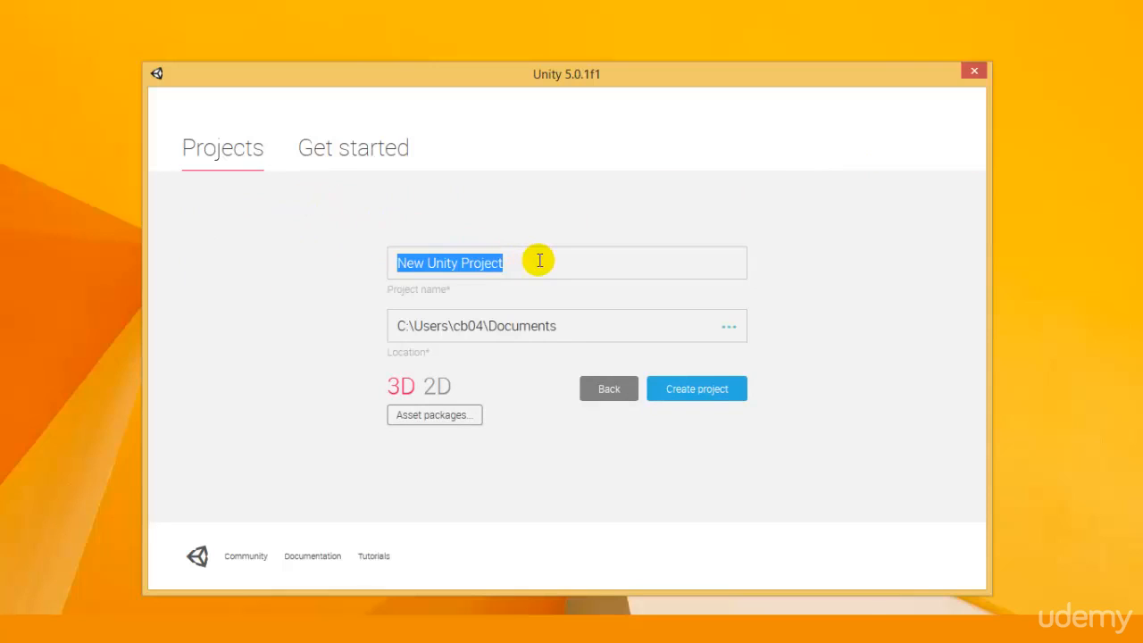
pyautogui.tripleClick(539, 260)
pyautogui.write('les')
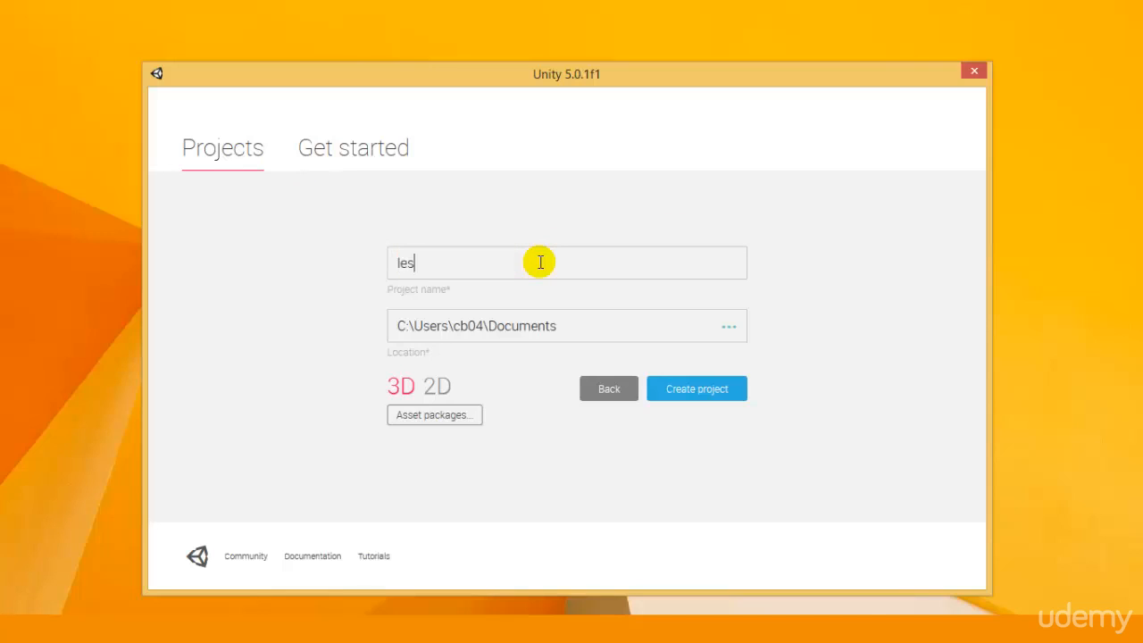
pyautogui.write('son1ver2')
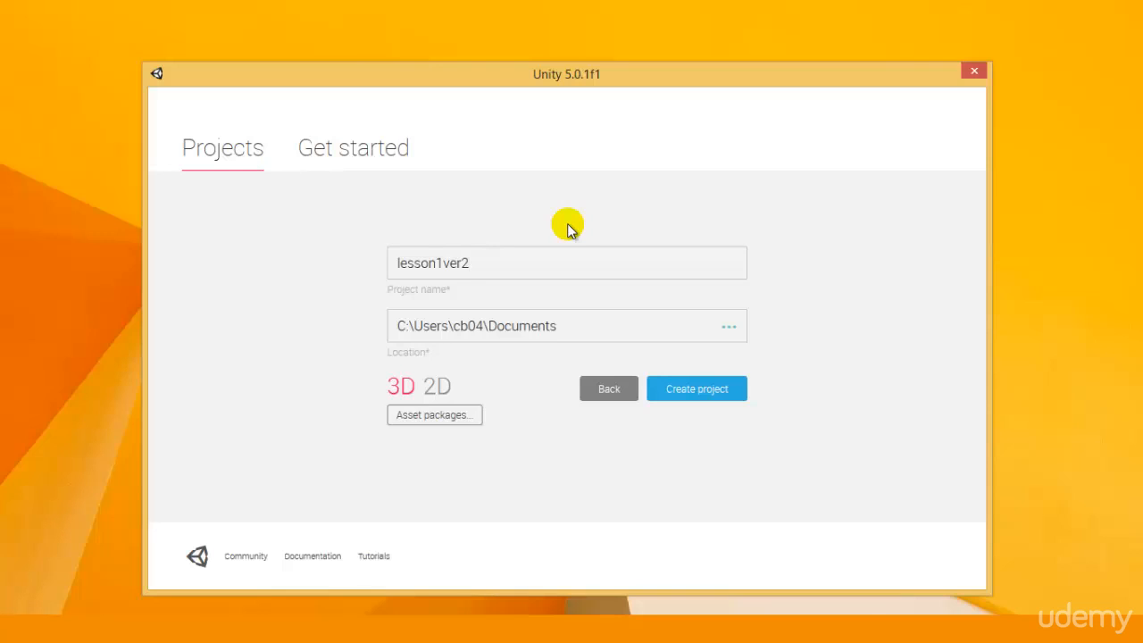
# Step: Replace the new project's name with spaceshooter
pyautogui.press('BackSpace')
pyautogui.press('BackSpace')
pyautogui.press('BackSpace')
pyautogui.press('BackSpace')
pyautogui.press('BackSpace')
pyautogui.press('BackSpace')
pyautogui.press('BackSpace')
pyautogui.press('BackSpace')
pyautogui.press('BackSpace')
pyautogui.press('BackSpace')
pyautogui.press('BackSpace')
pyautogui.write('spaceshooter')
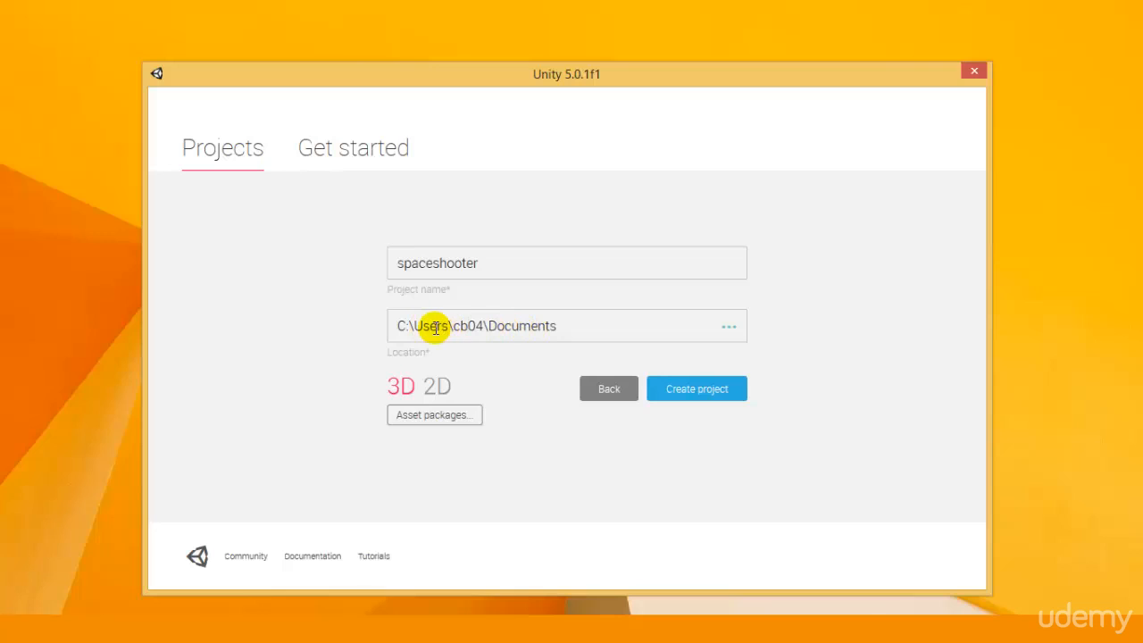
# Step: View the folder choices for the new project's location and leave without picking another folder
pyautogui.click(731, 328)
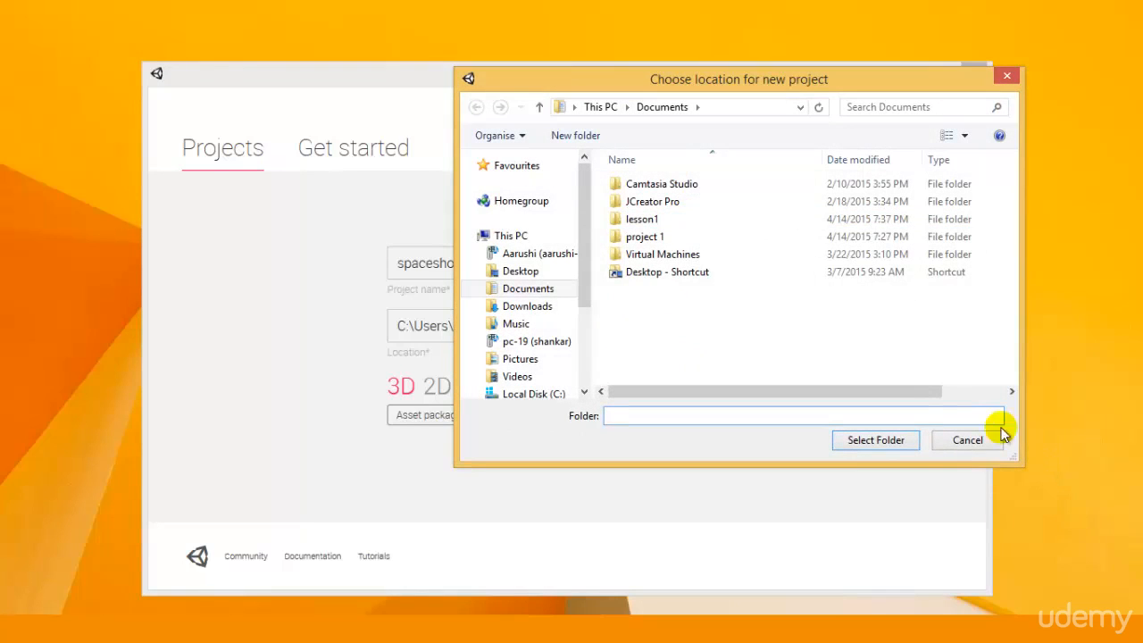
pyautogui.click(975, 439)
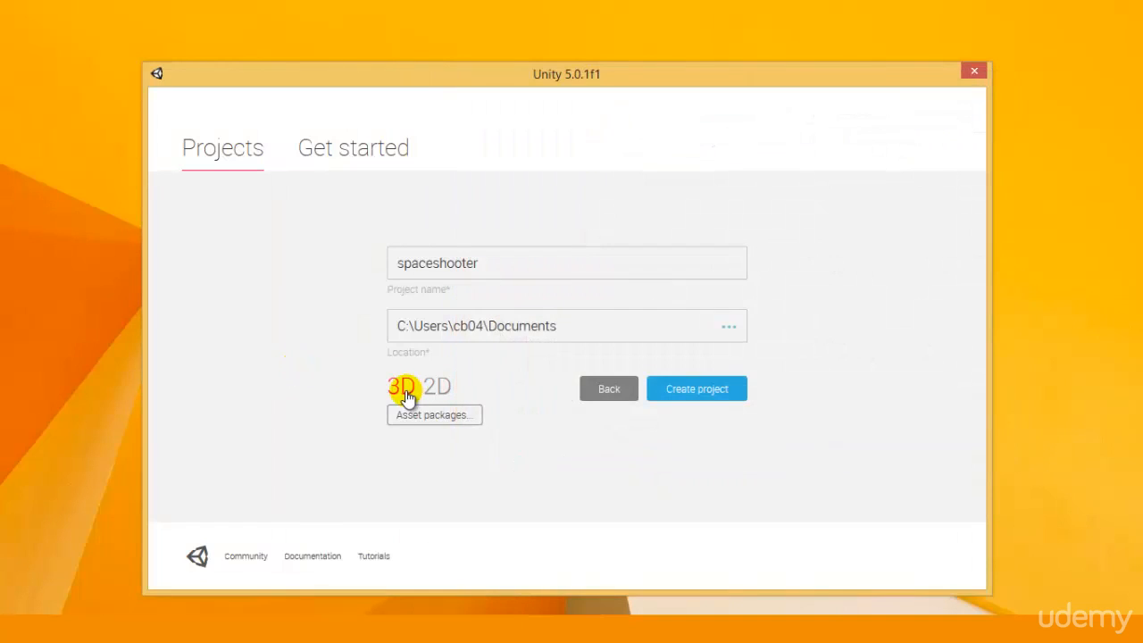
# Step: Switch the new project's type between 2D and 3D, ending on 3D
pyautogui.click(438, 386)
pyautogui.click(432, 390)
pyautogui.click(403, 388)
pyautogui.click(437, 390)
pyautogui.click(413, 390)
# Step: Review the available asset packages without selecting any, and create the spaceshooter project
pyautogui.click(435, 416)
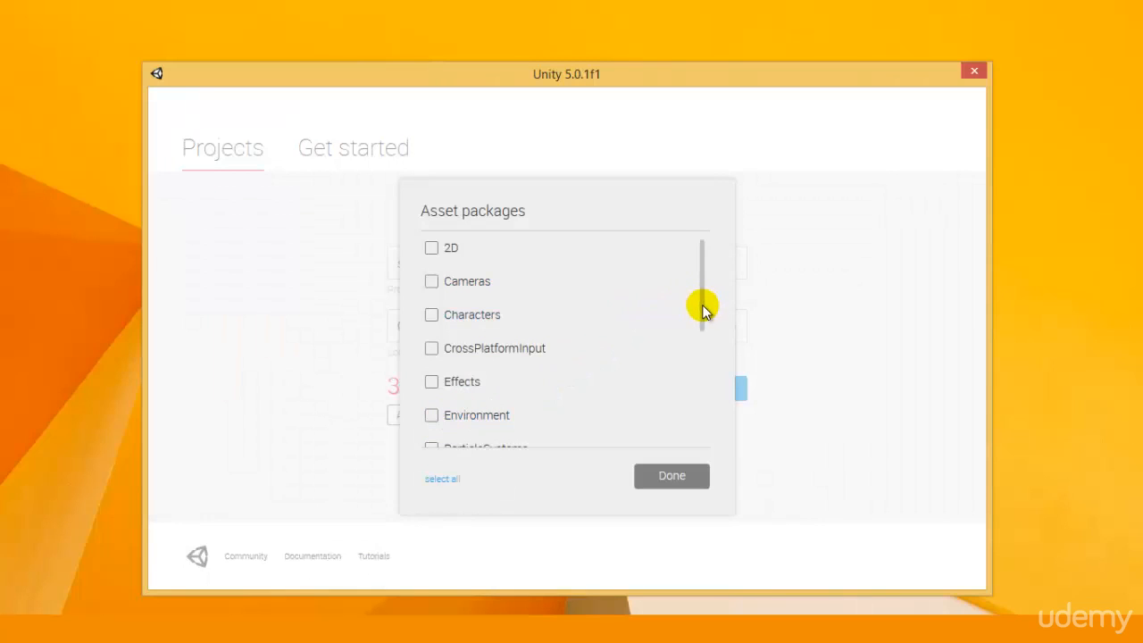
pyautogui.moveTo(704, 317); pyautogui.dragTo(700, 261)
pyautogui.scroll(-3, 571, 249)
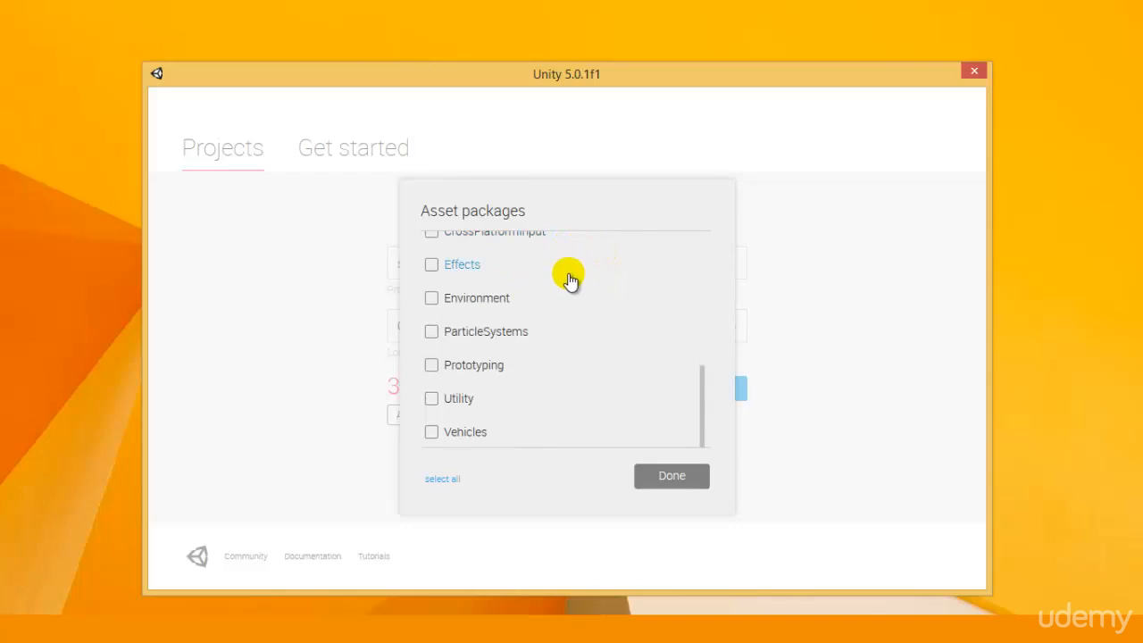
pyautogui.scroll(3, 569, 278)
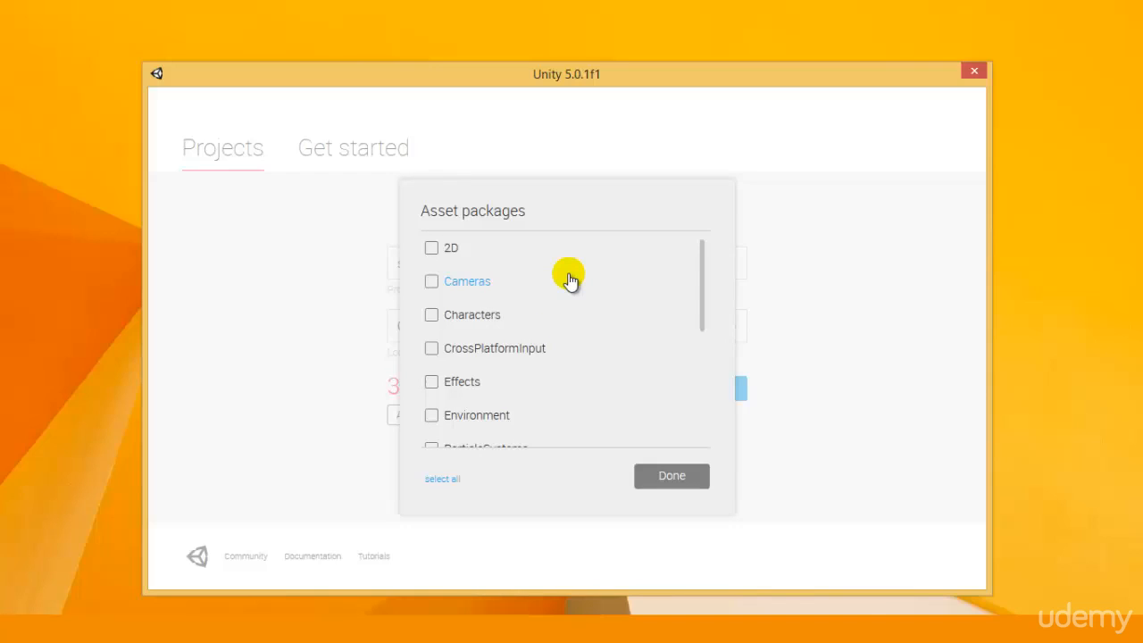
pyautogui.scroll(-3, 517, 257)
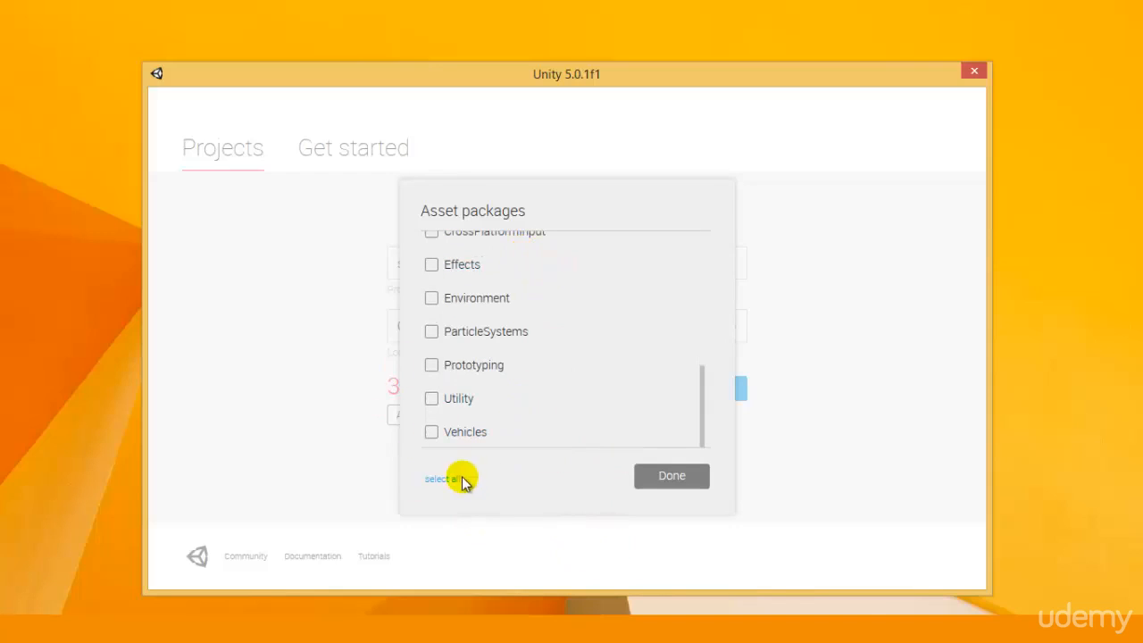
pyautogui.click(684, 474)
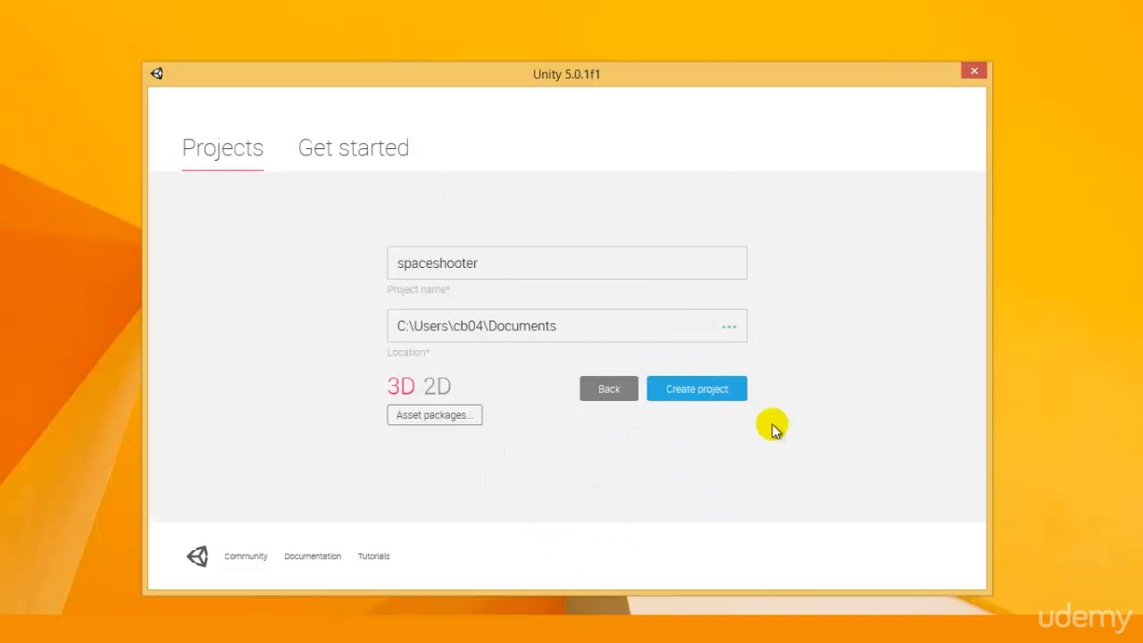
pyautogui.click(684, 393)
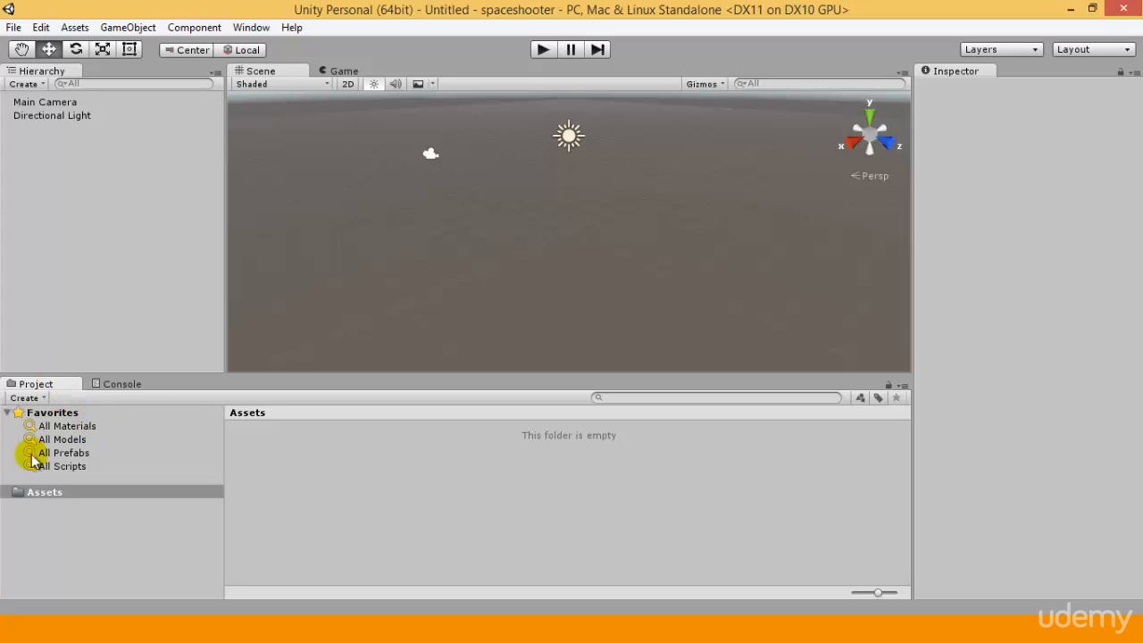
# Step: Create a folder named scenes inside the project's Assets folder
pyautogui.click(88, 474)
pyautogui.click(60, 498)
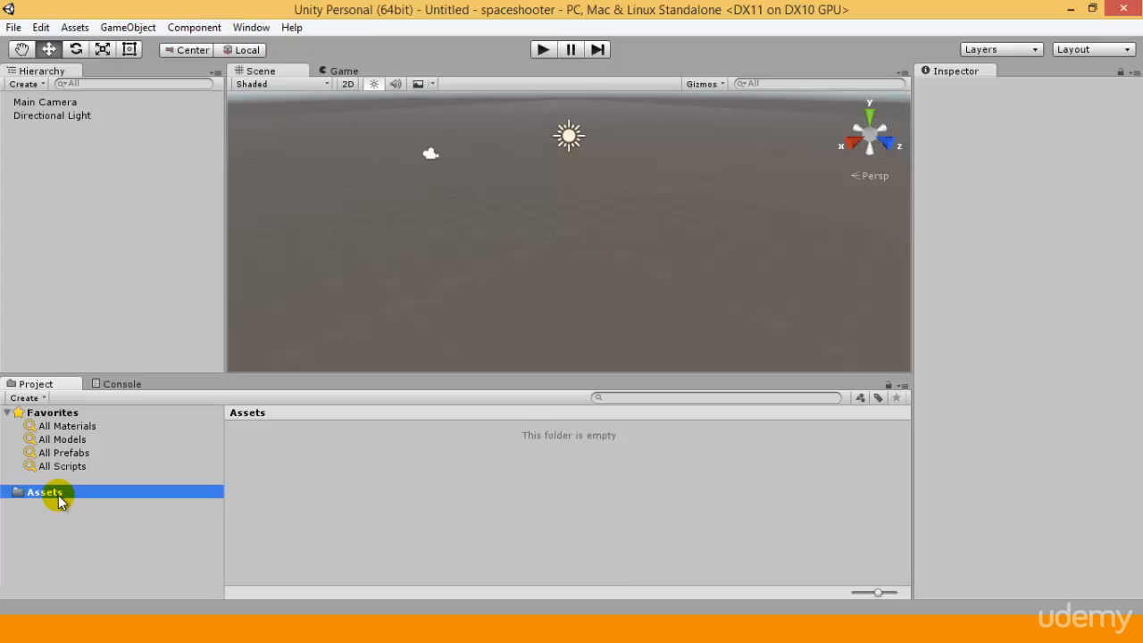
pyautogui.rightClick(56, 498)
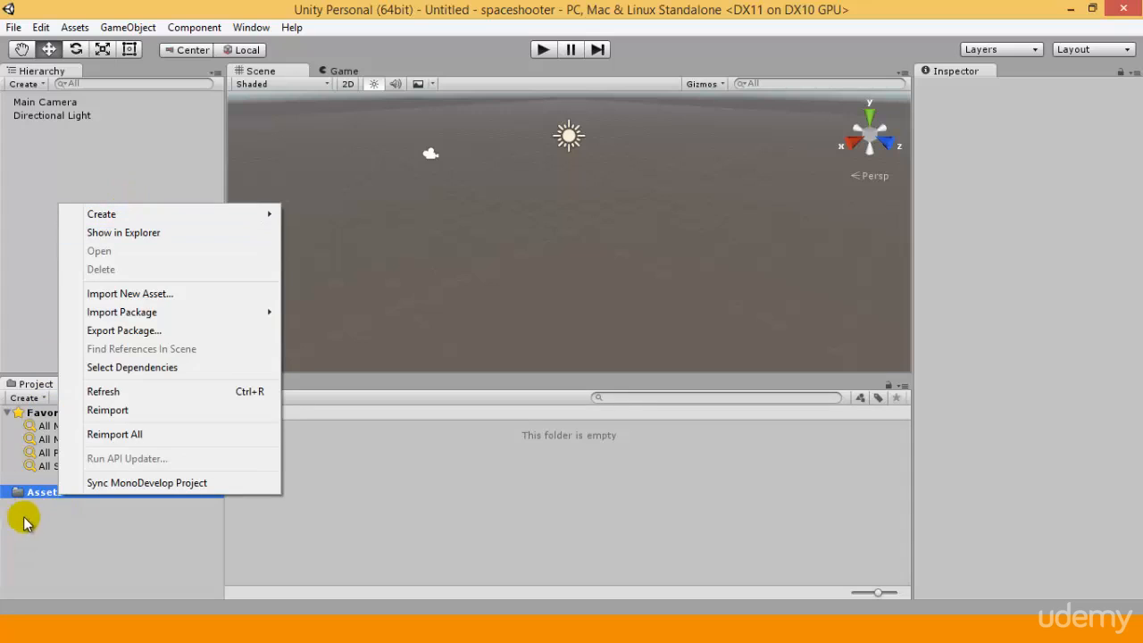
pyautogui.moveTo(130, 215)
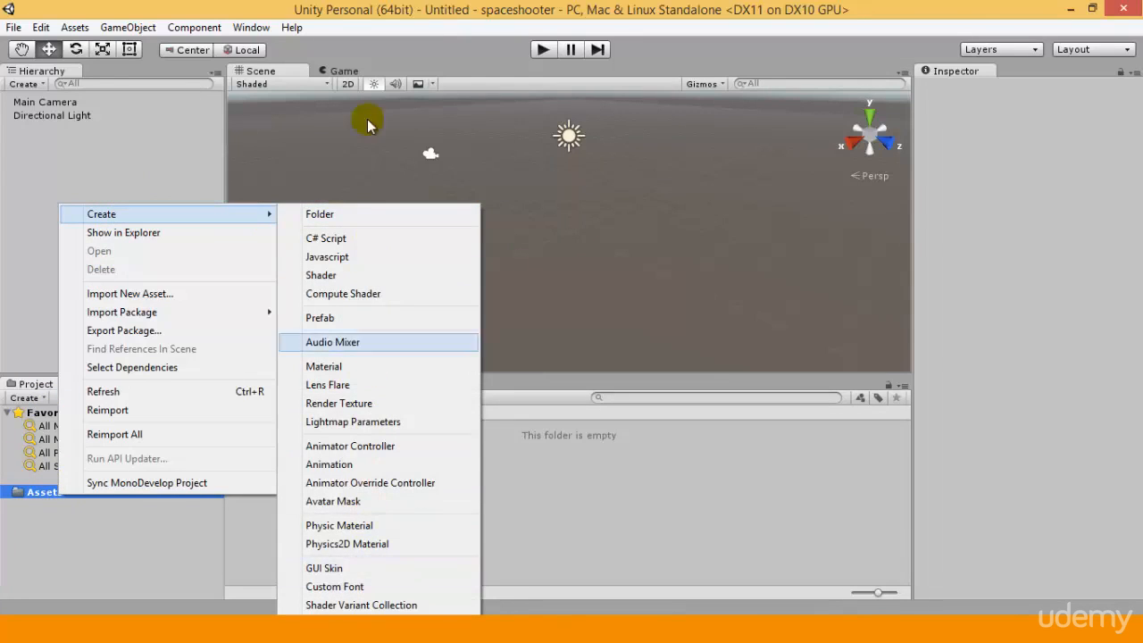
pyautogui.click(347, 214)
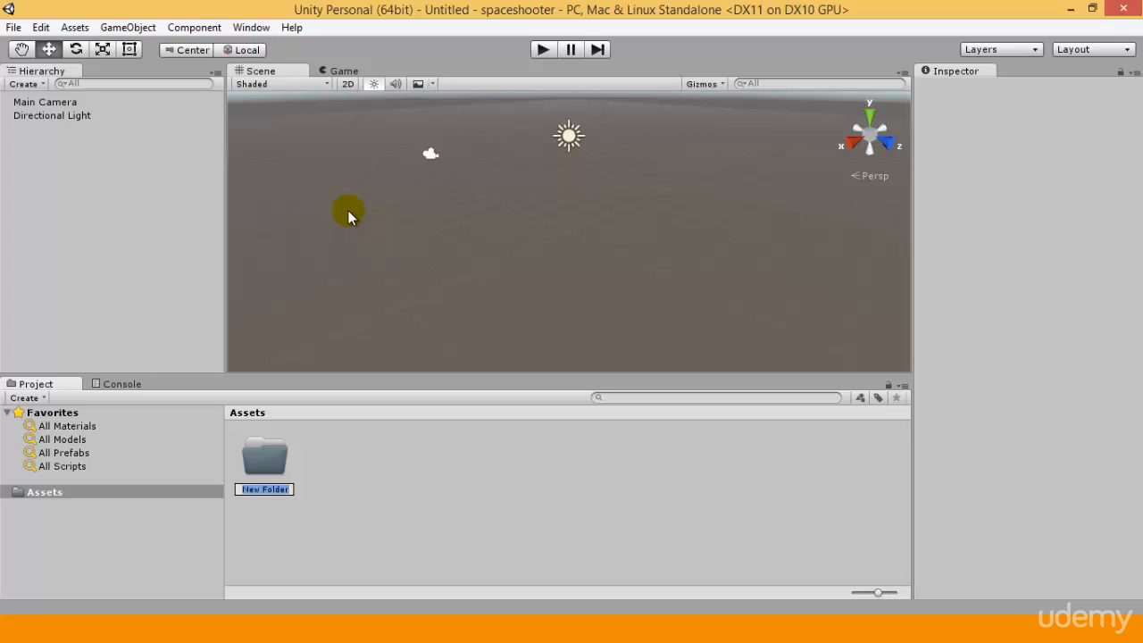
pyautogui.write('scenes')
pyautogui.press('Return')
# Step: Create a second folder inside Assets and name it models, correcting the misspelled name
pyautogui.rightClick(45, 505)
pyautogui.press('Escape')
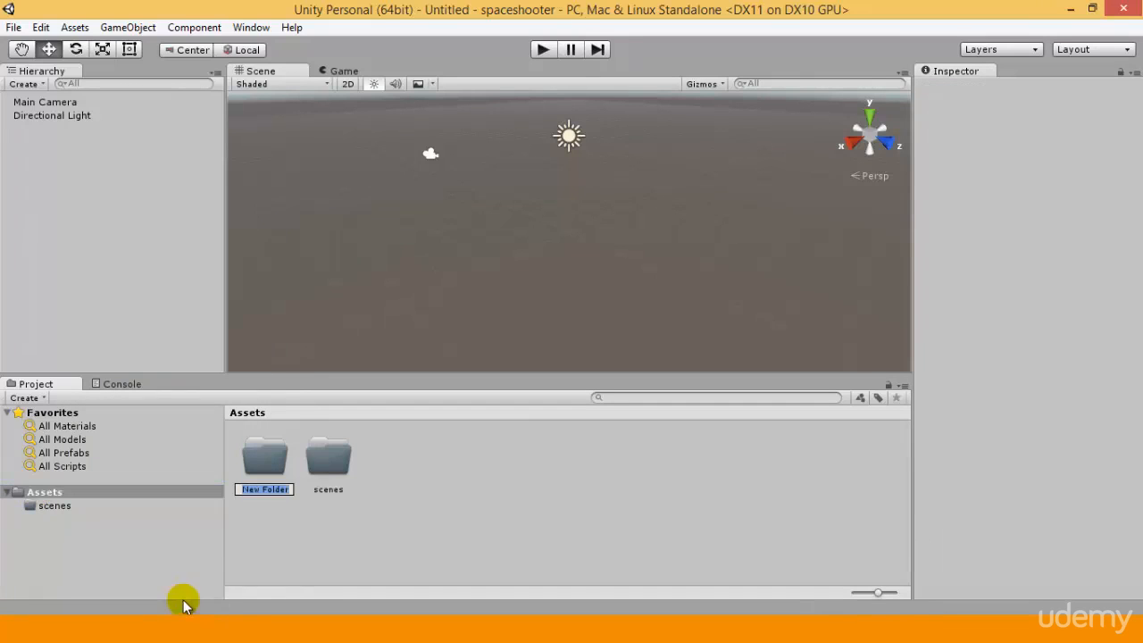
pyautogui.write('modesl')
pyautogui.press('Return')
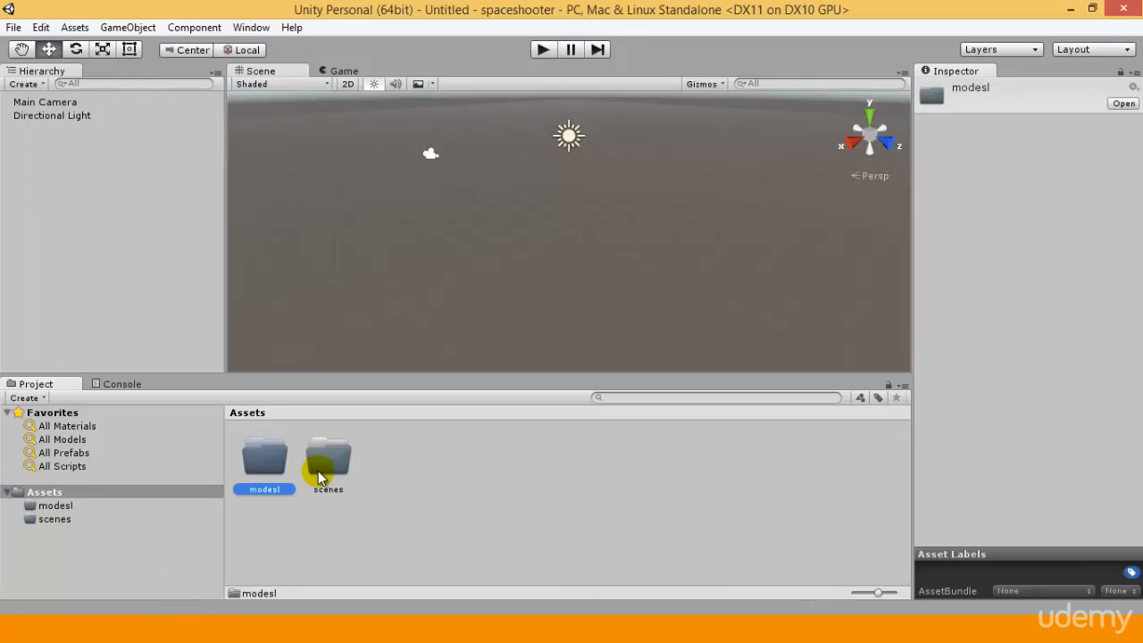
pyautogui.click(277, 489)
pyautogui.write('models')
pyautogui.press('Return')
# Step: Create a folder named scripts inside Assets
pyautogui.rightClick(69, 492)
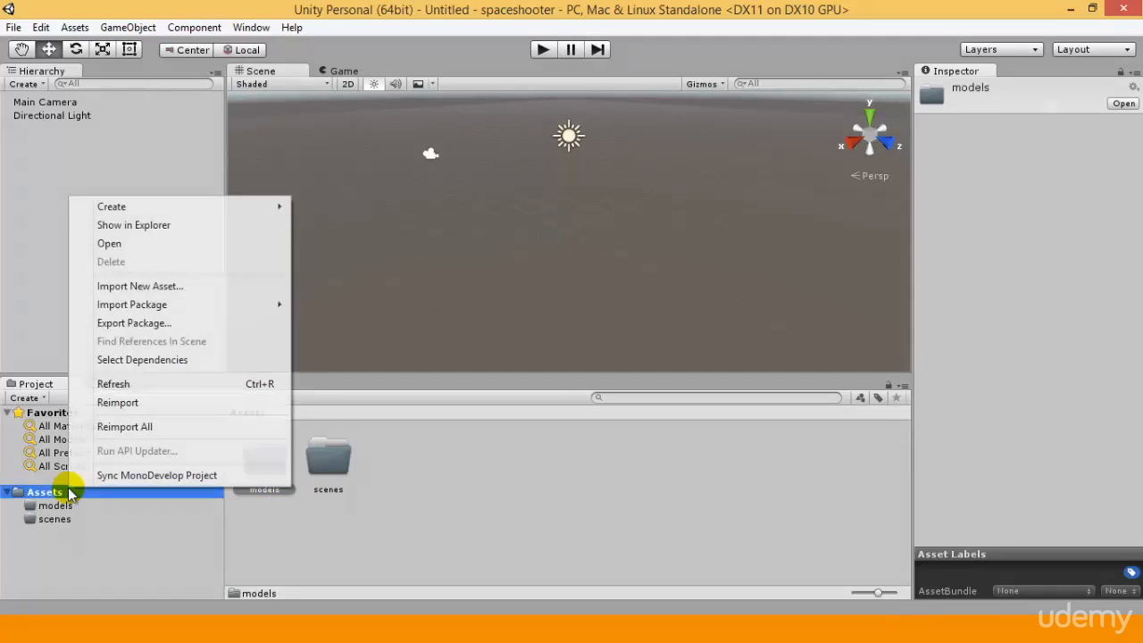
pyautogui.moveTo(173, 210)
pyautogui.click(335, 211)
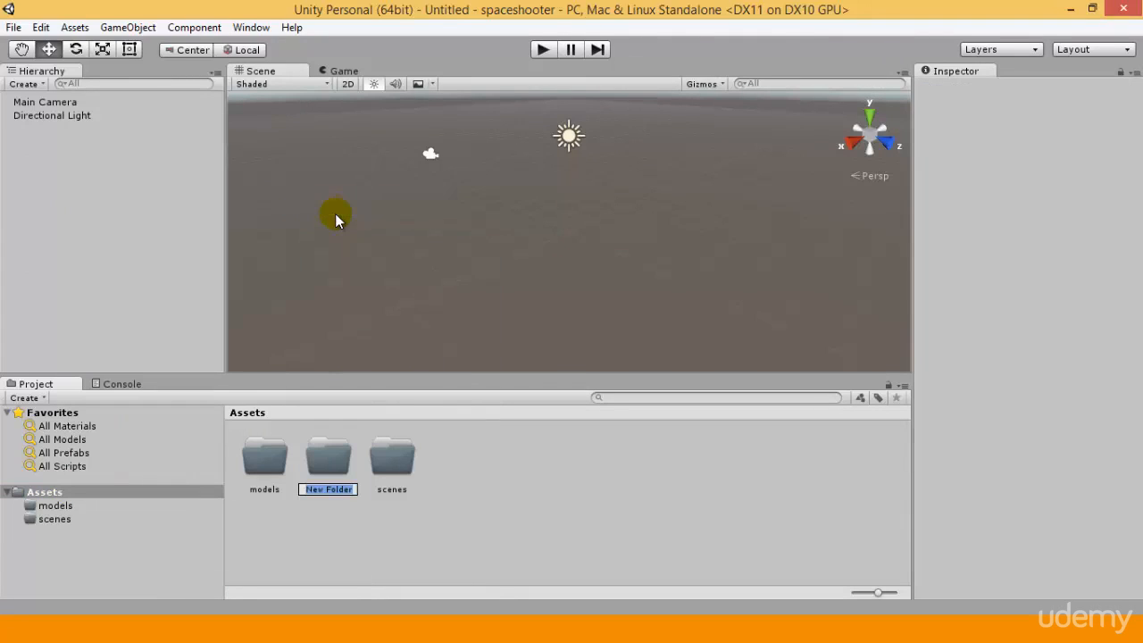
pyautogui.write('scripts')
pyautogui.press('Return')
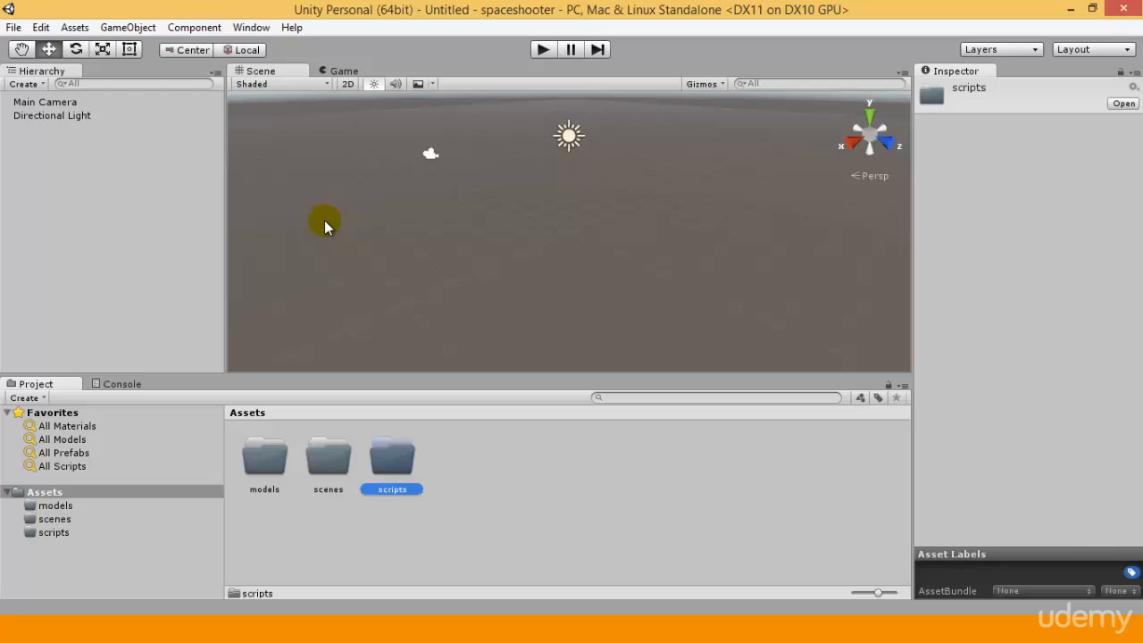
# Step: Create a folder named prefabs inside Assets
pyautogui.rightClick(49, 494)
pyautogui.moveTo(184, 213)
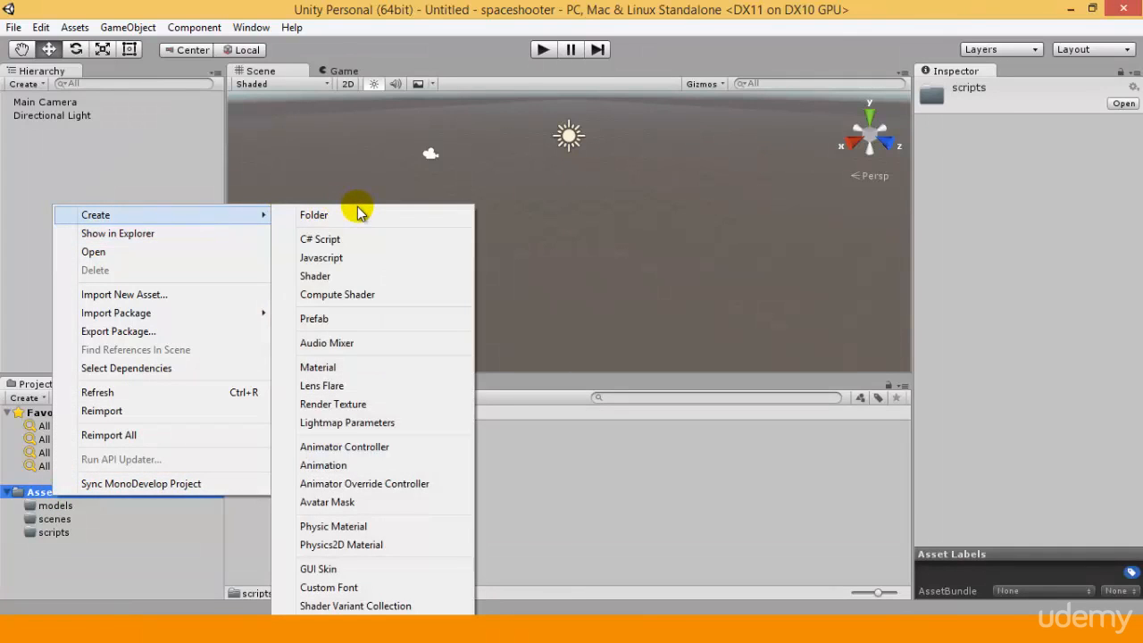
pyautogui.click(356, 209)
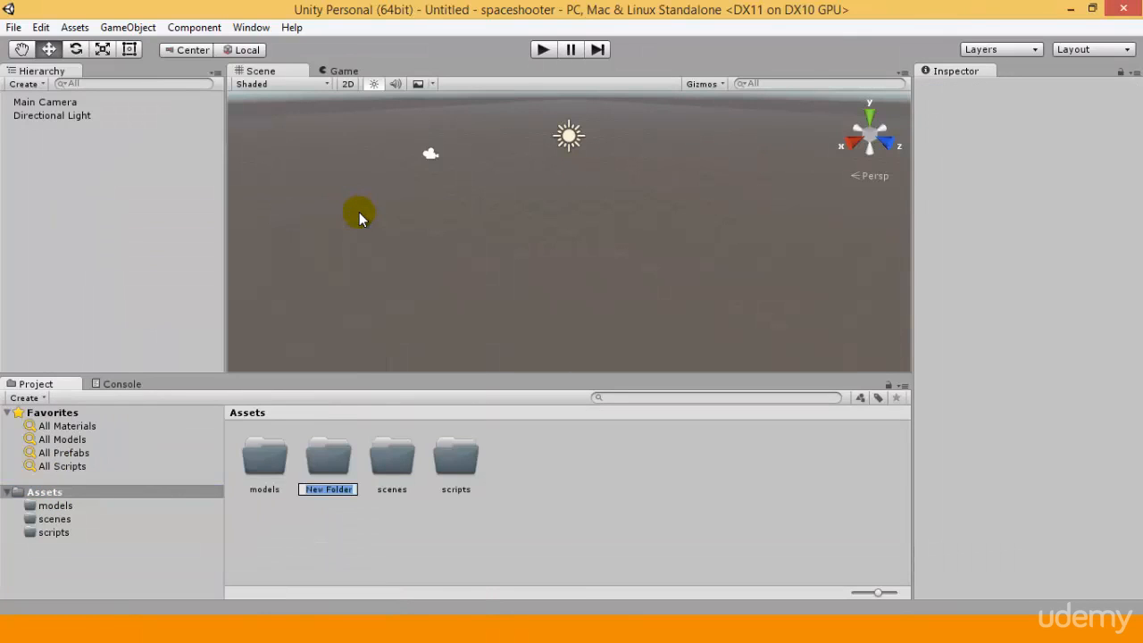
pyautogui.write('prefabs')
pyautogui.press('Return')
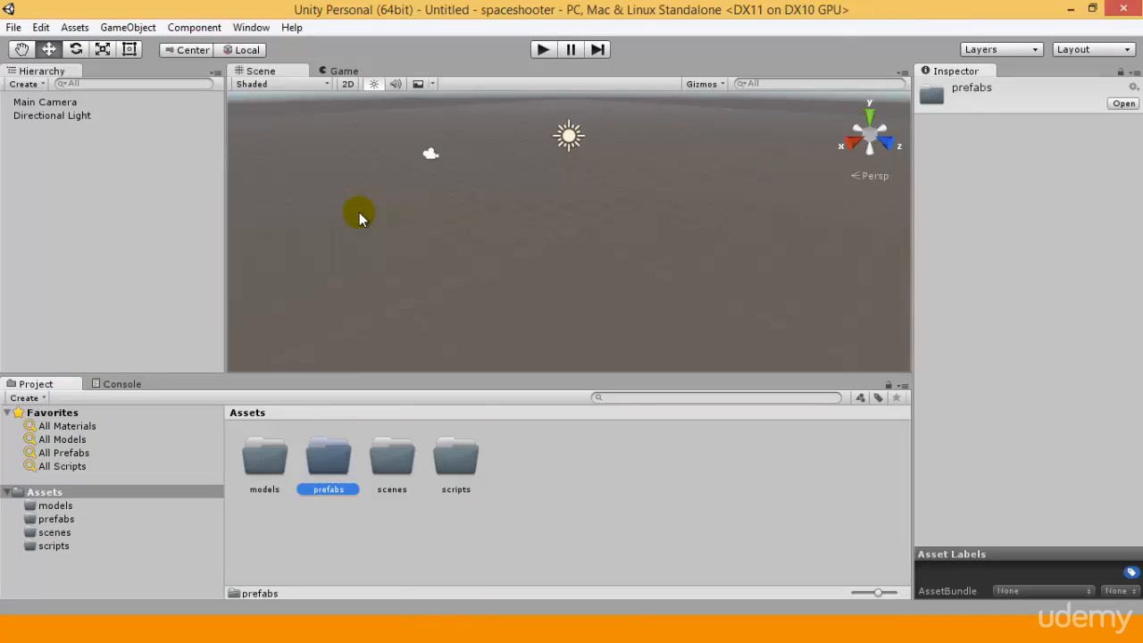
# Step: Look through the contents of the models, prefabs, scenes and scripts folders, ending at the Assets root
pyautogui.click(36, 506)
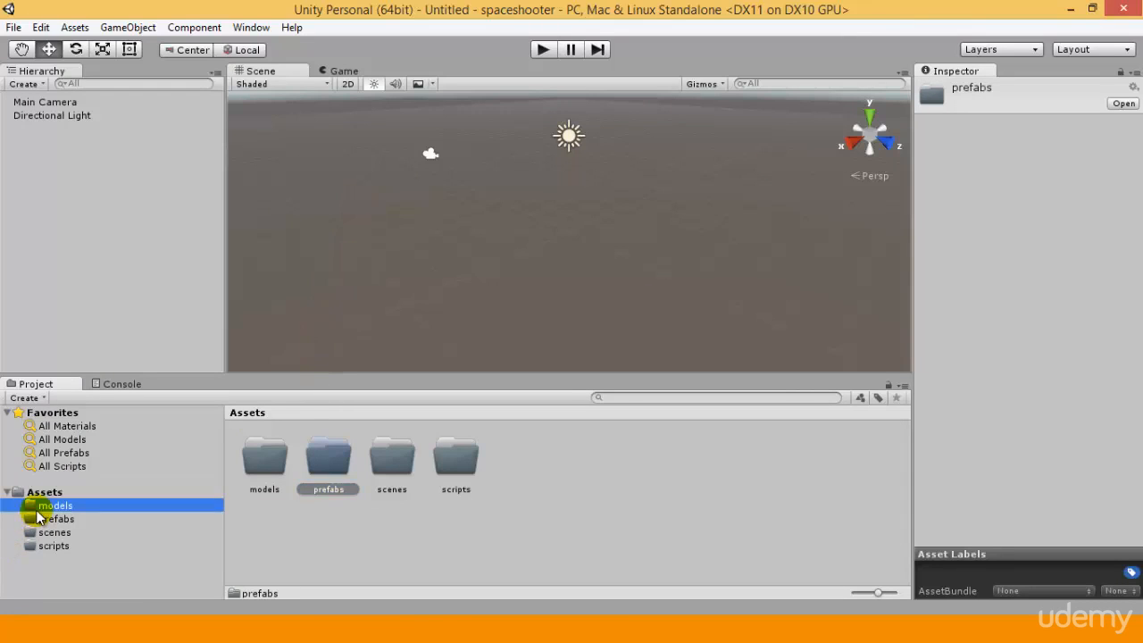
pyautogui.click(59, 520)
pyautogui.click(70, 544)
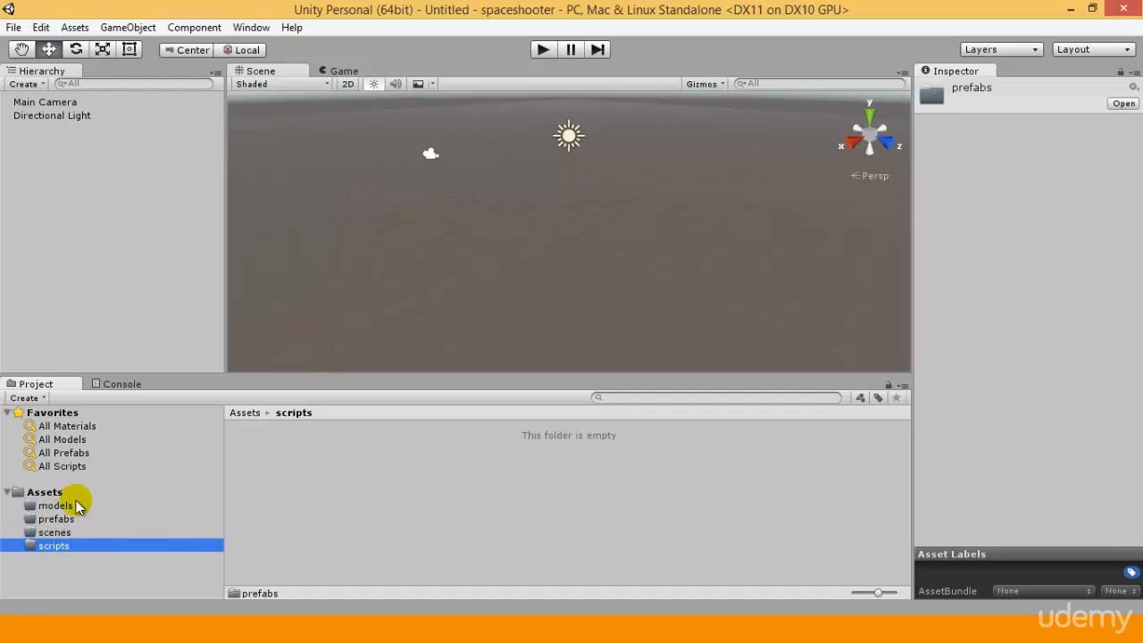
pyautogui.click(76, 503)
pyautogui.click(77, 519)
pyautogui.click(79, 533)
pyautogui.click(73, 492)
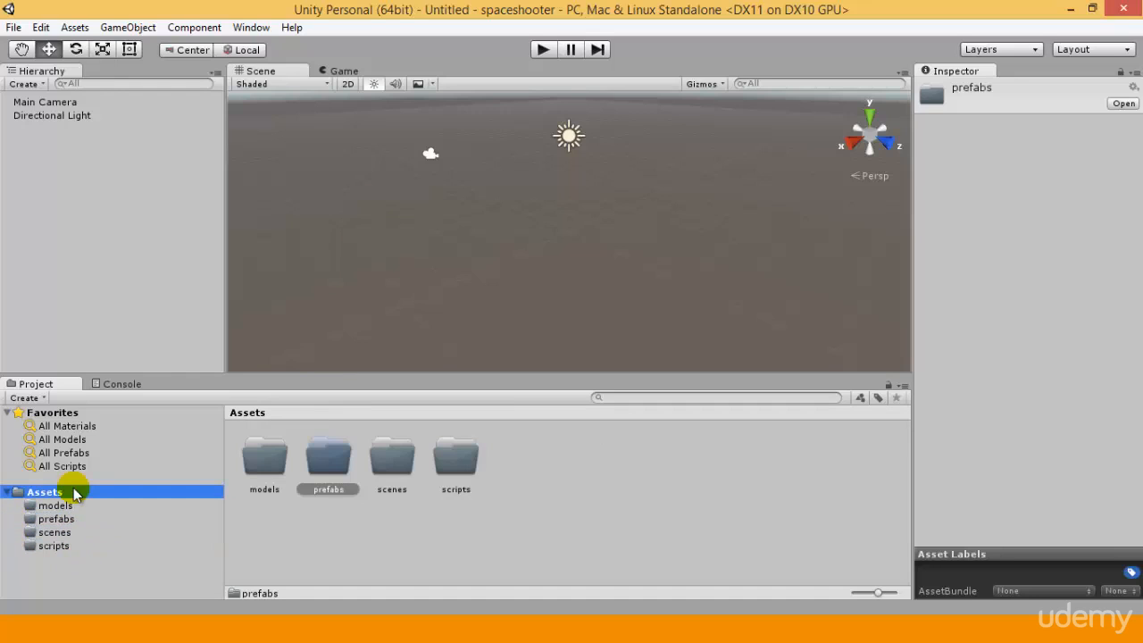
pyautogui.click(74, 504)
pyautogui.click(72, 492)
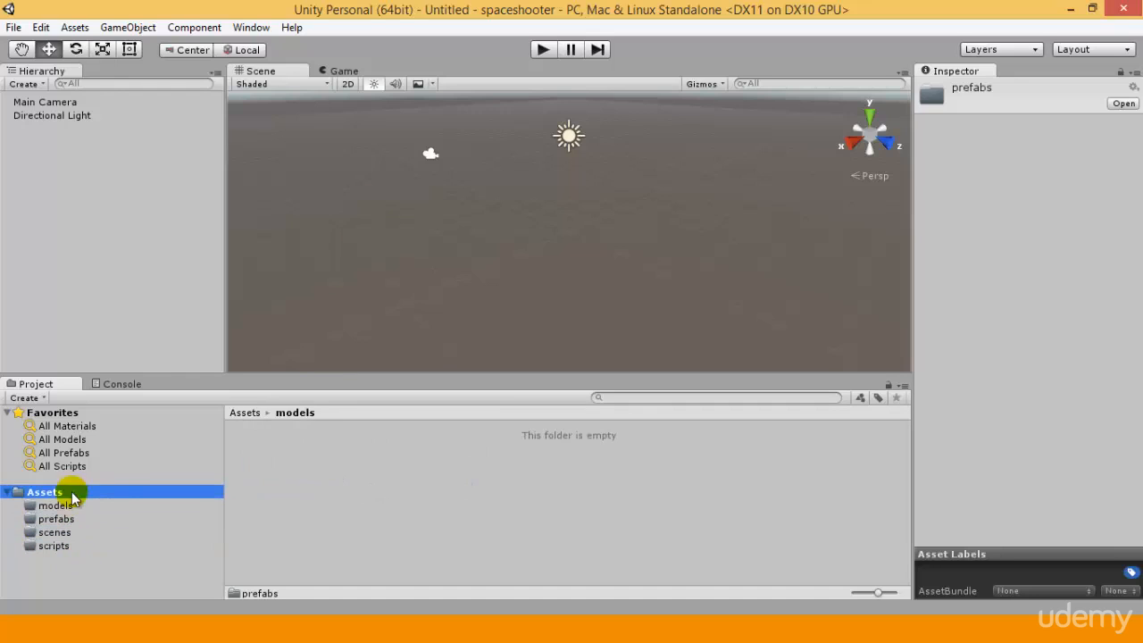
pyautogui.click(262, 463)
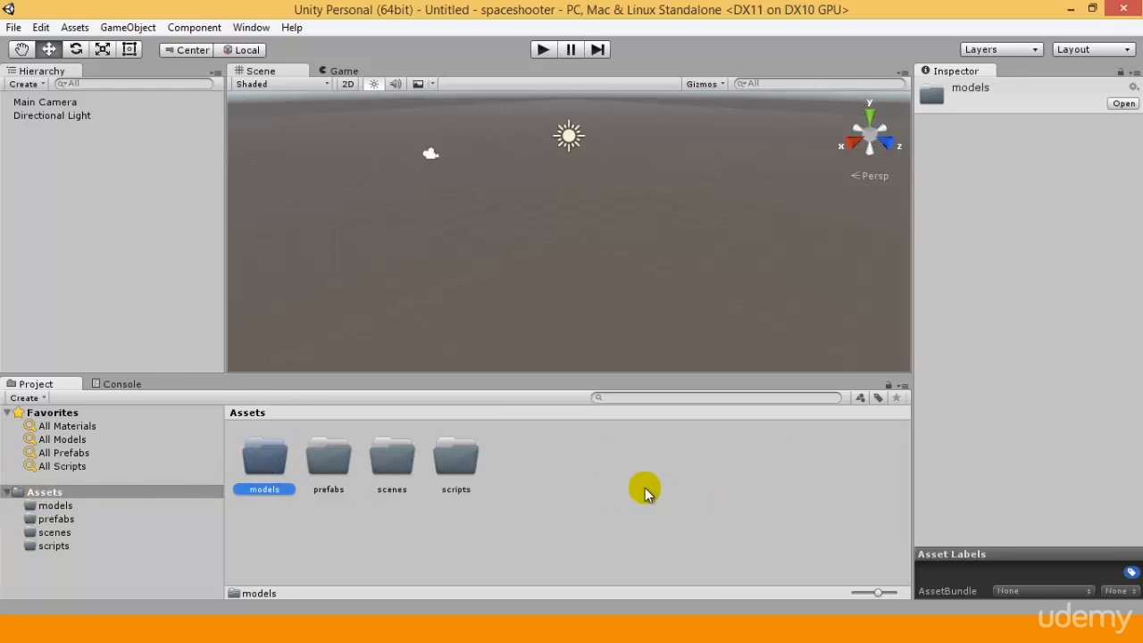
pyautogui.doubleClick(257, 468)
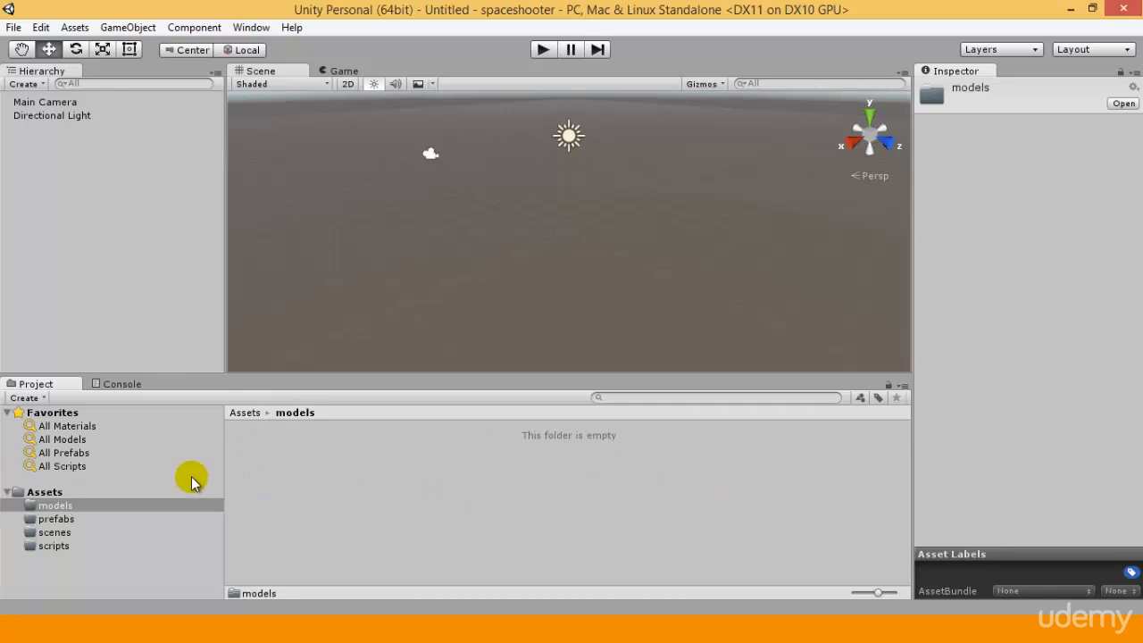
pyautogui.click(44, 492)
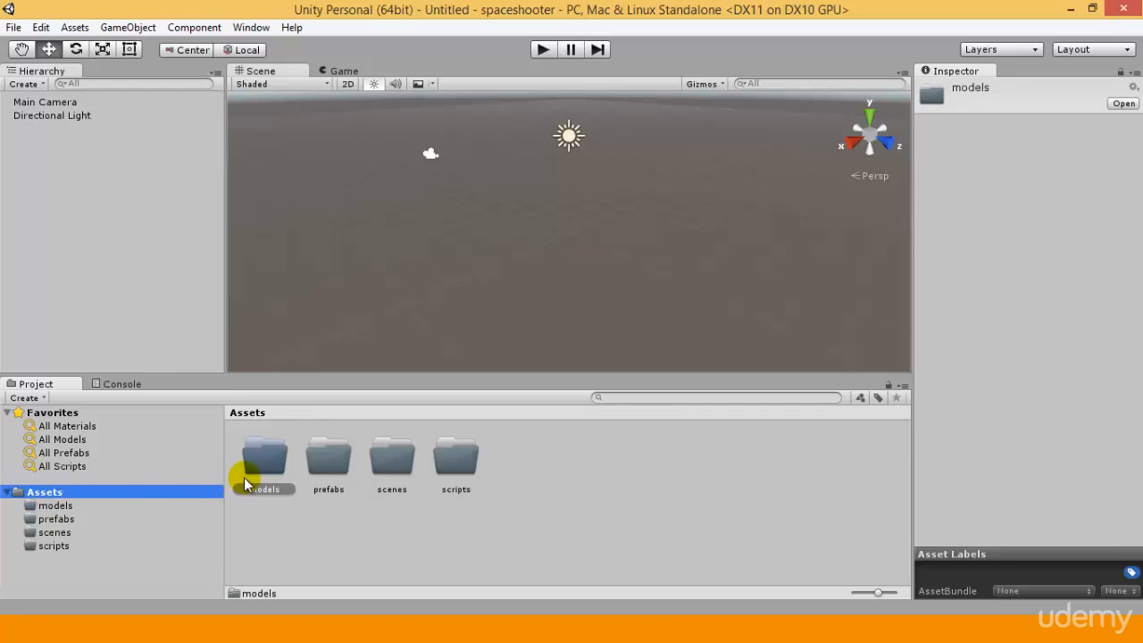
pyautogui.click(100, 129)
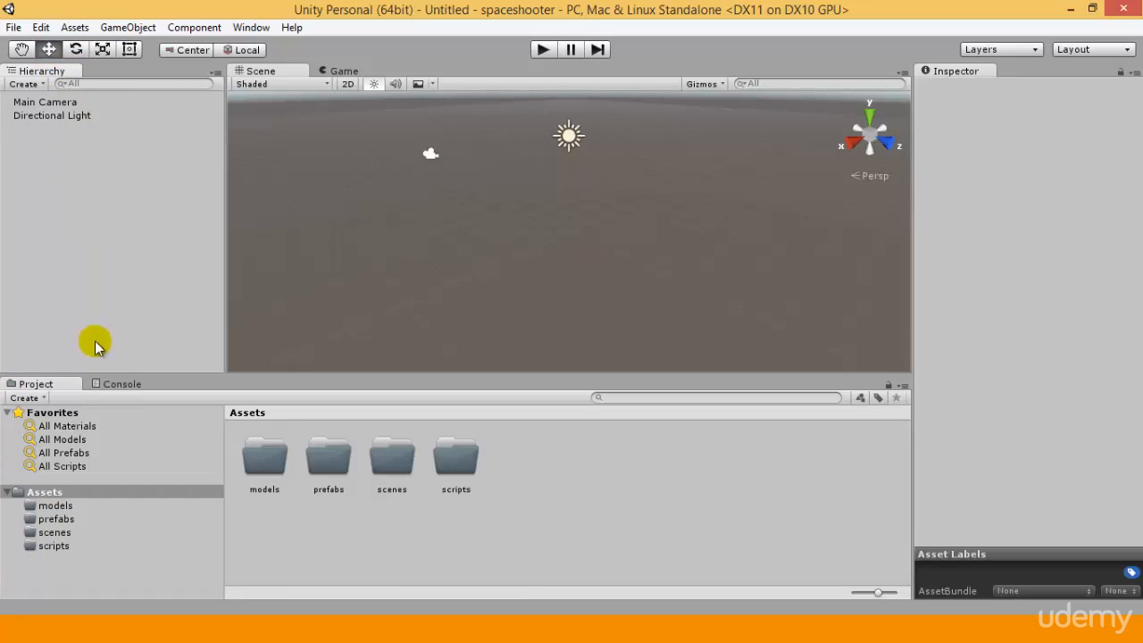
pyautogui.click(65, 386)
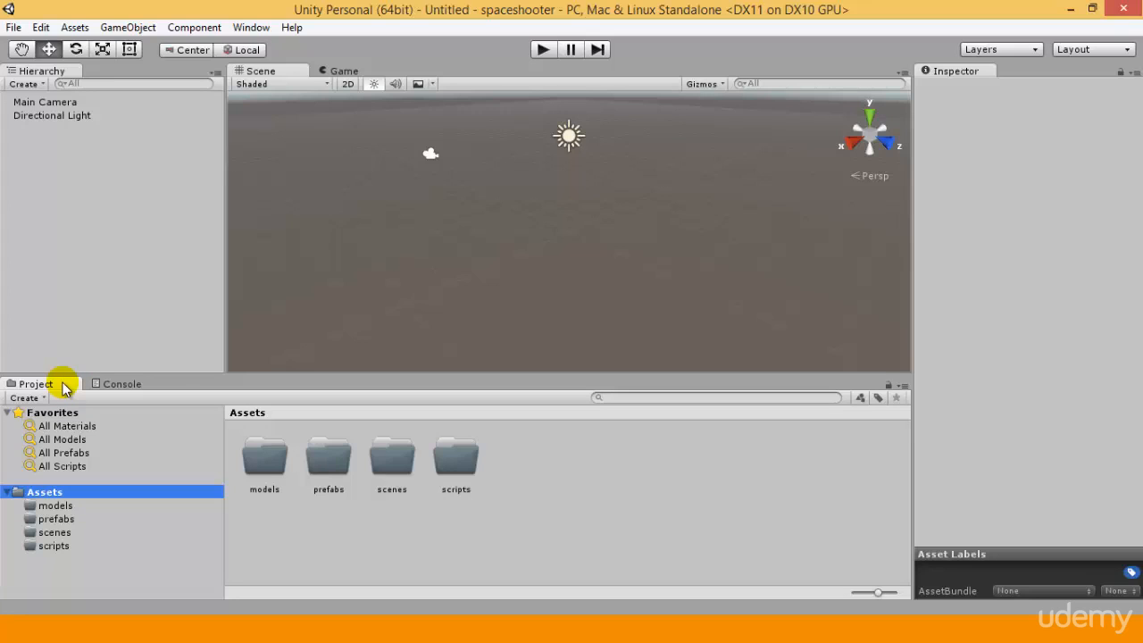
pyautogui.click(44, 71)
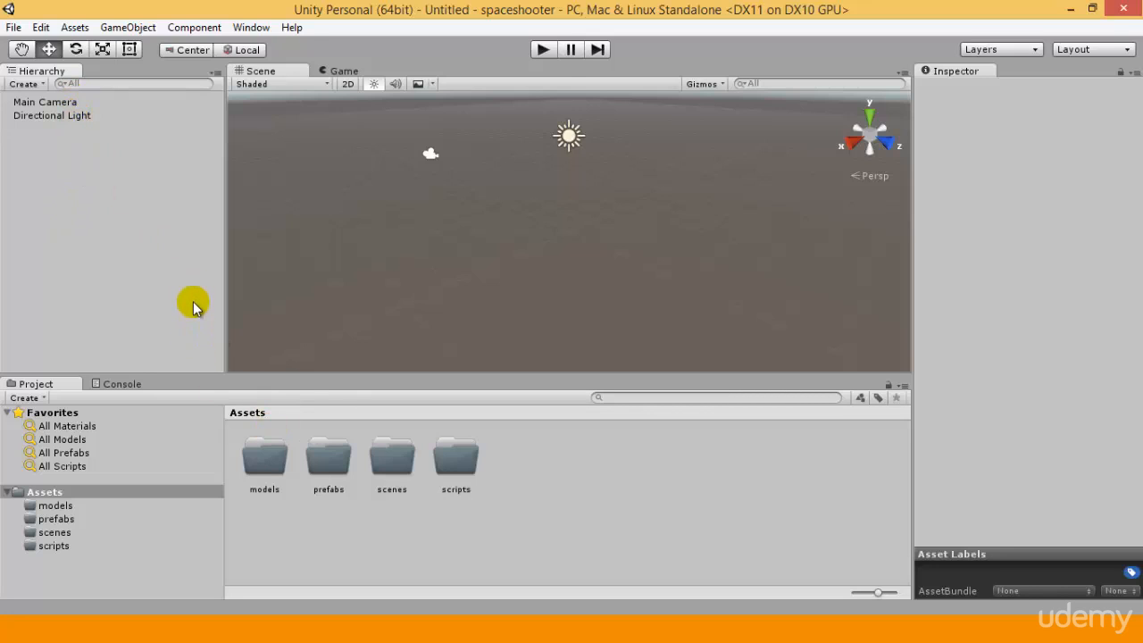
# Step: Save the current scene as level1 in the project's scenes folder
pyautogui.hotkey('ctrl', 's')
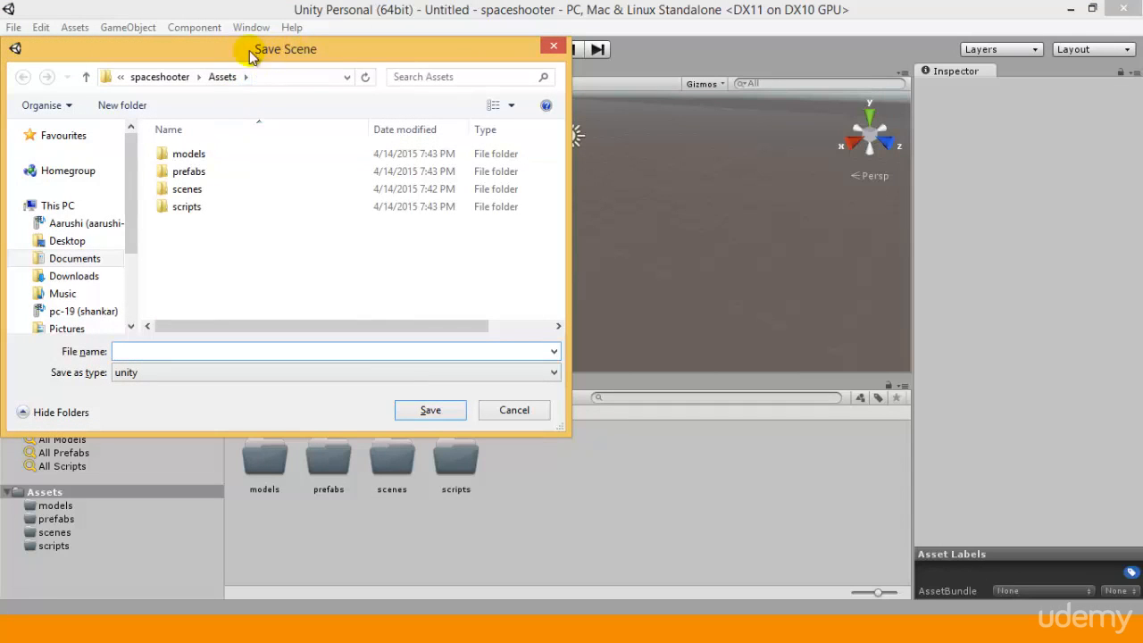
pyautogui.moveTo(314, 50); pyautogui.dragTo(563, 31)
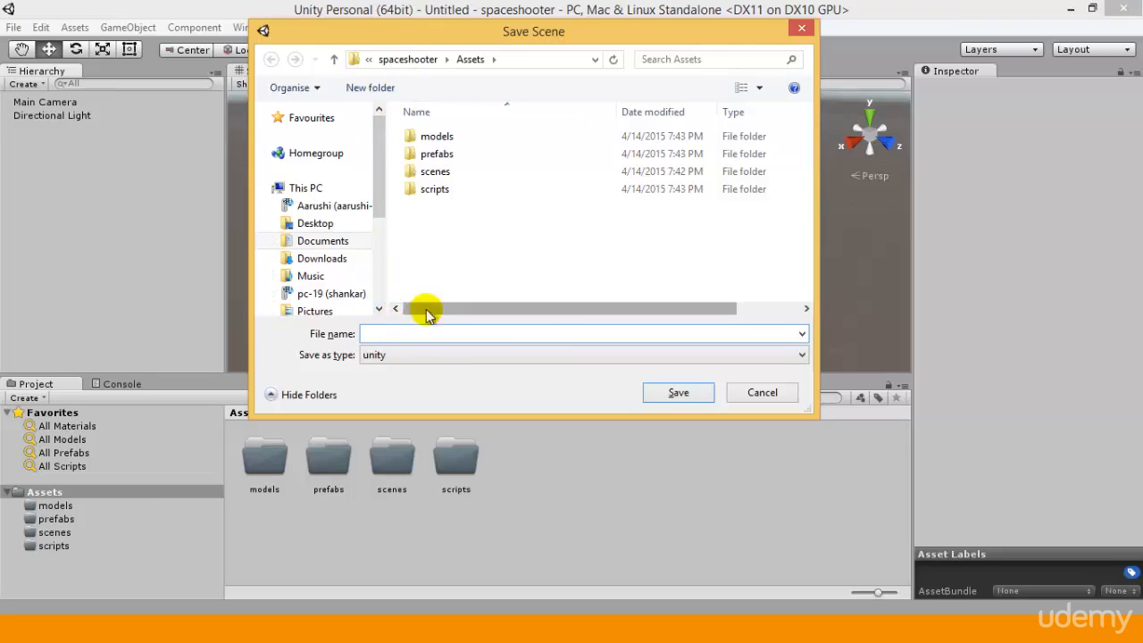
pyautogui.moveTo(569, 41); pyautogui.dragTo(592, 67)
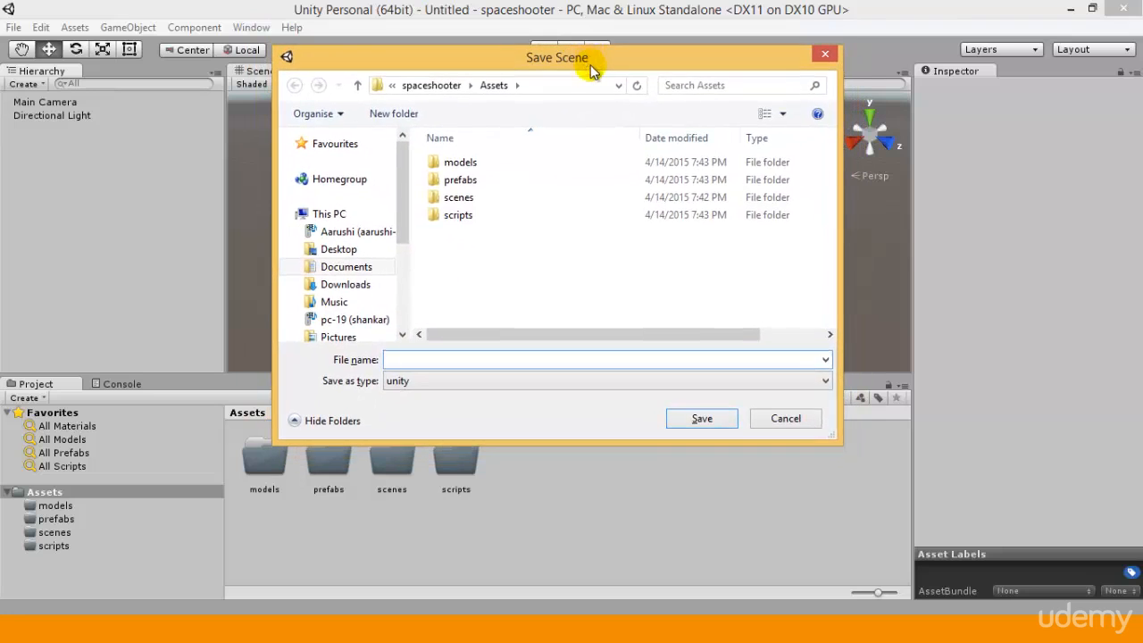
pyautogui.doubleClick(465, 200)
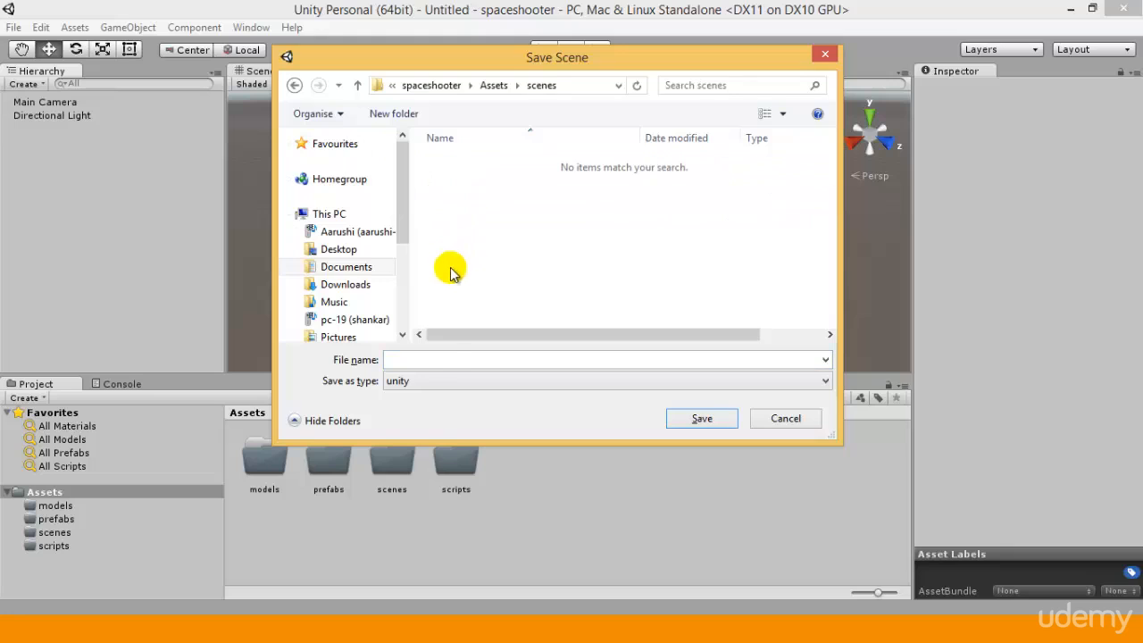
pyautogui.click(433, 361)
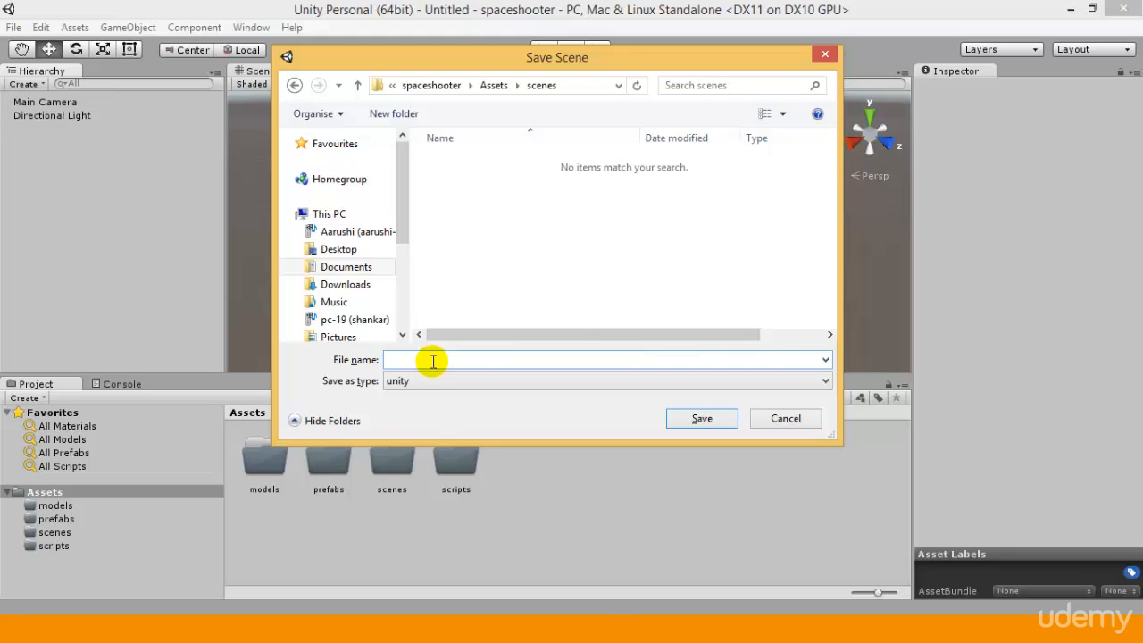
pyautogui.write('level1')
pyautogui.press('Return')
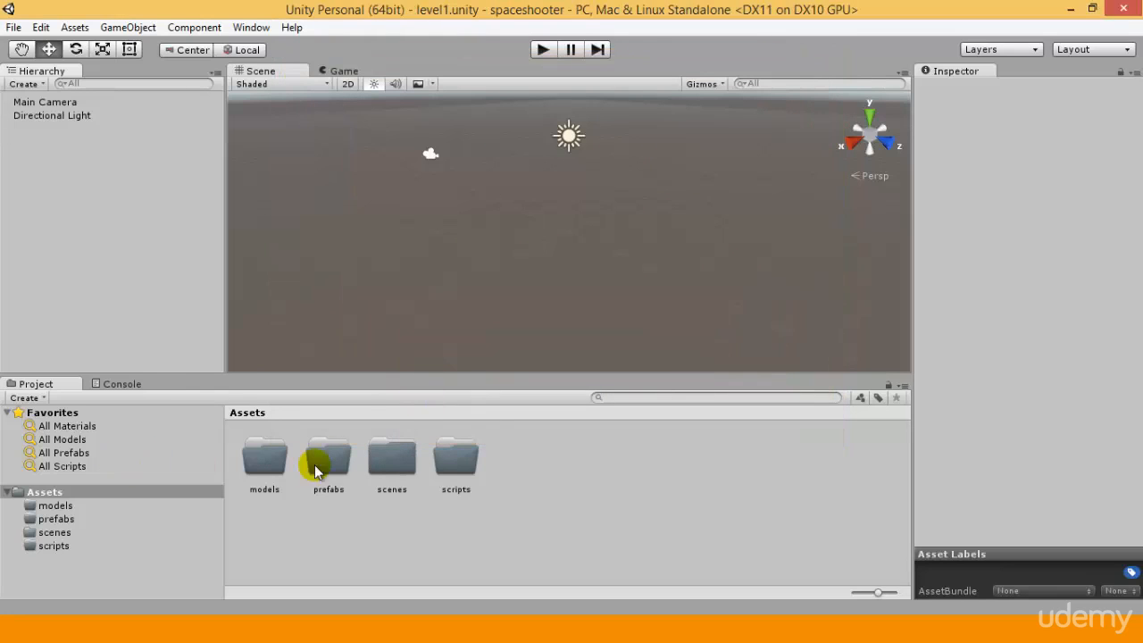
# Step: Check the level1 scene in the scenes folder, switch to the models folder and clear the selection
pyautogui.doubleClick(395, 457)
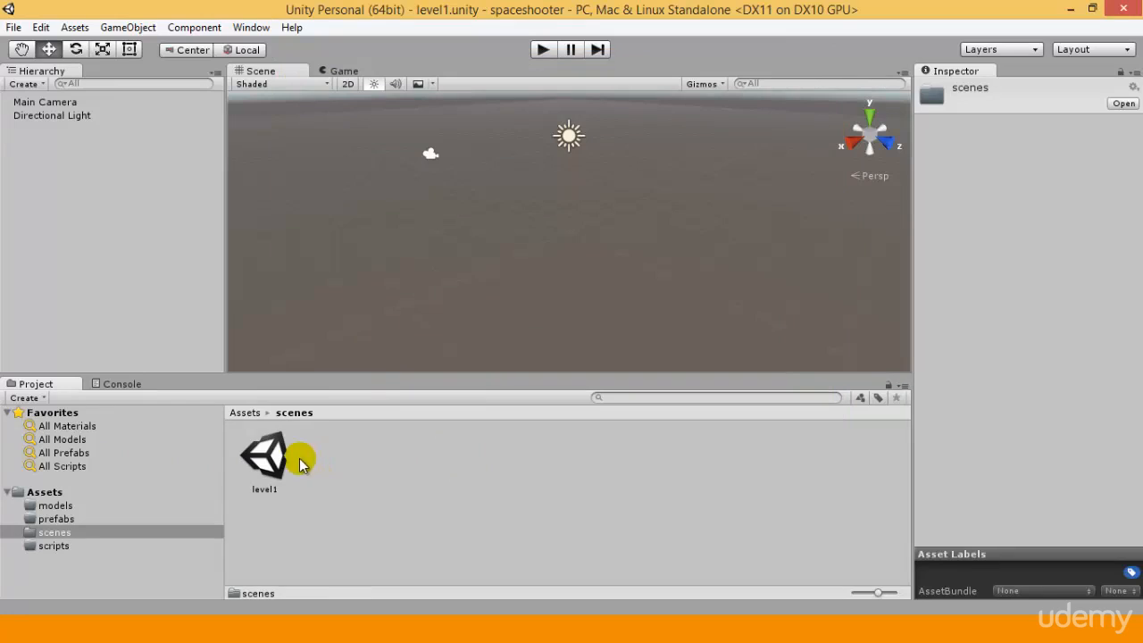
pyautogui.click(297, 458)
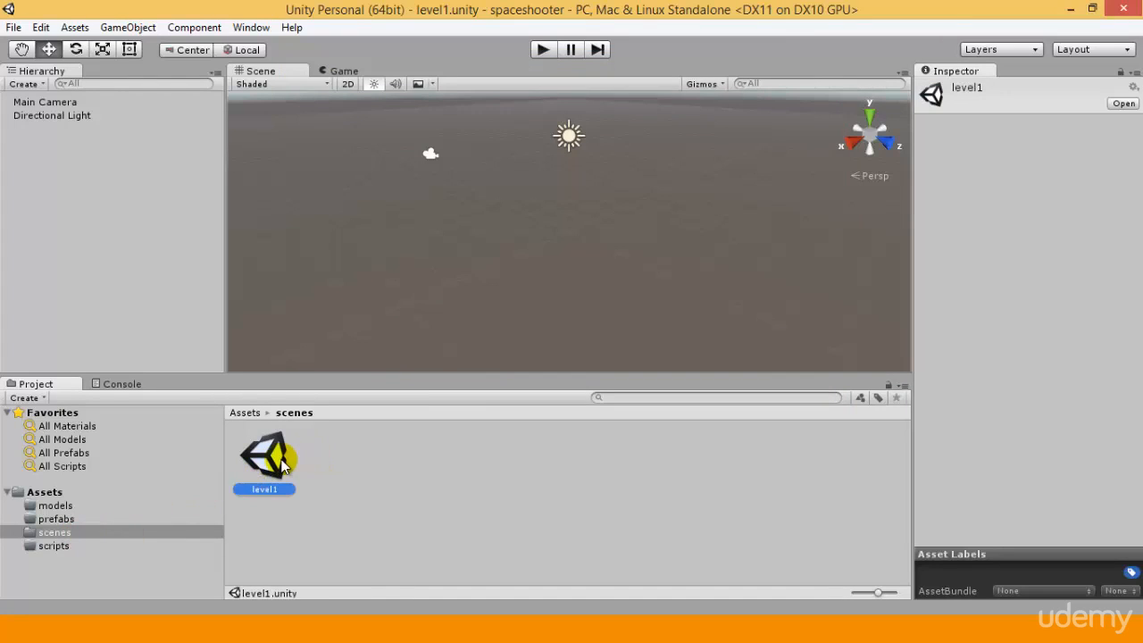
pyautogui.click(73, 506)
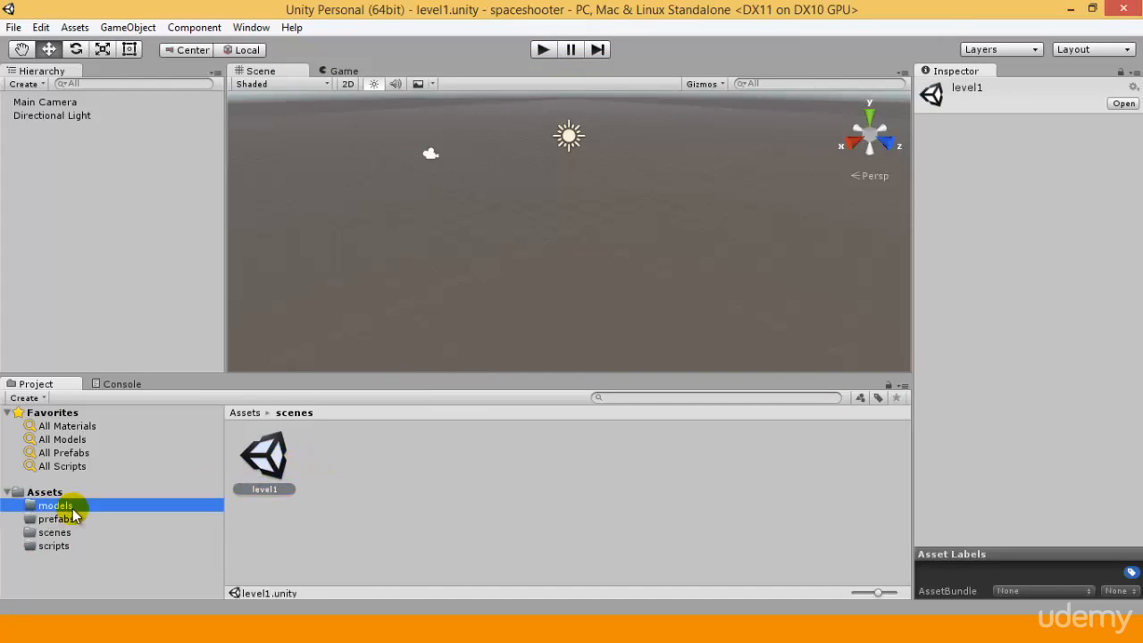
pyautogui.click(93, 209)
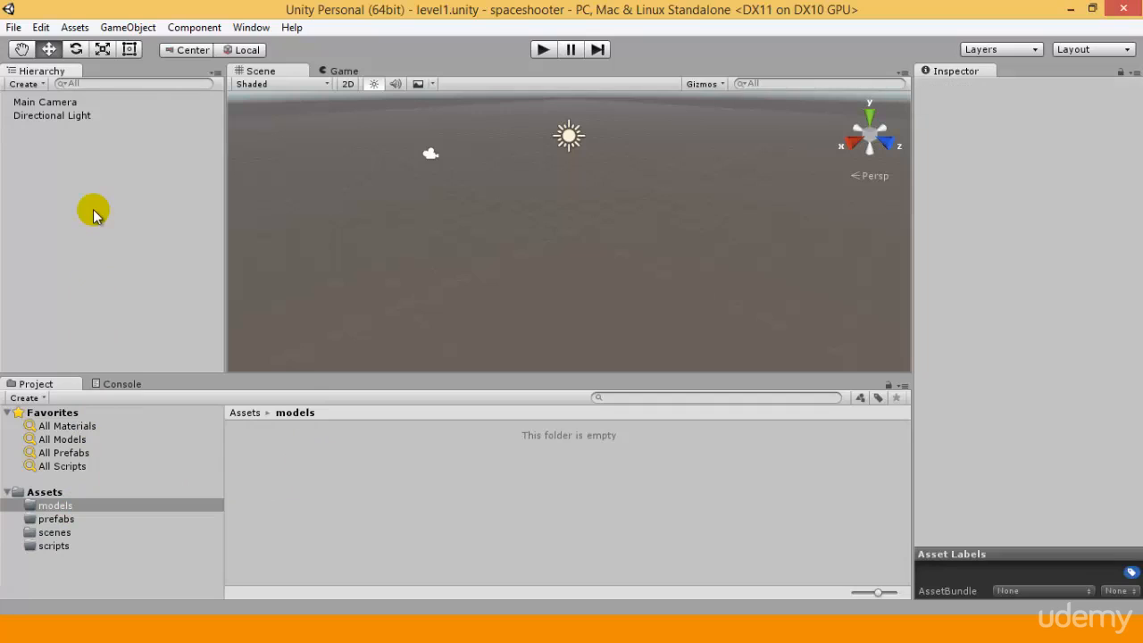
# Step: Examine the properties of the Main Camera and the Directional Light and their placement in the scene
pyautogui.click(72, 104)
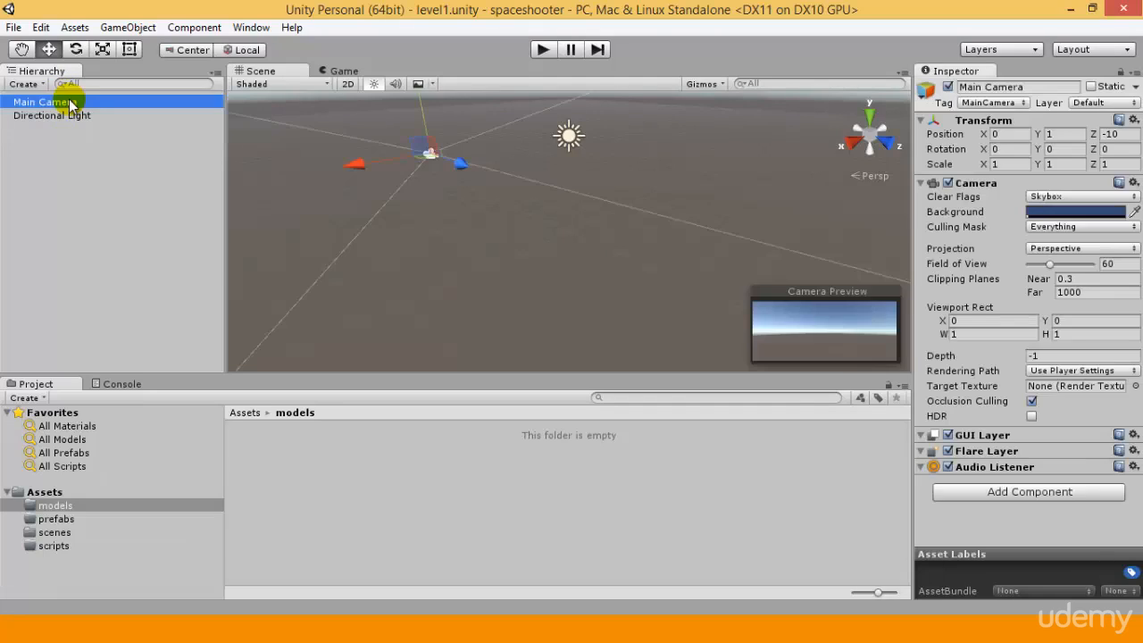
pyautogui.click(73, 114)
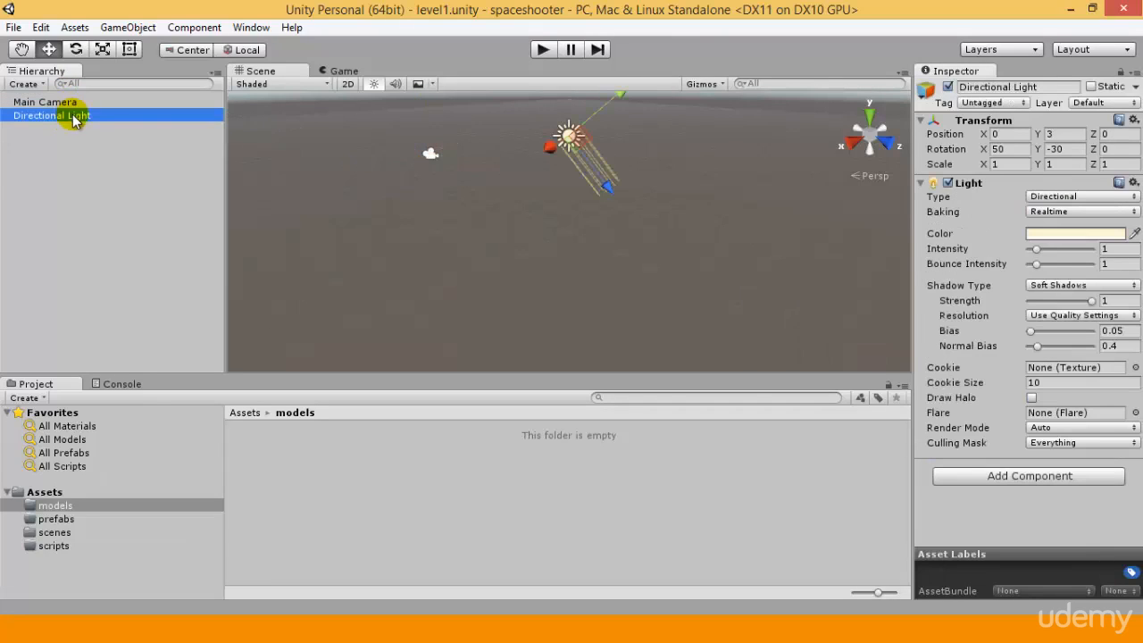
pyautogui.scroll(-4, 466, 204)
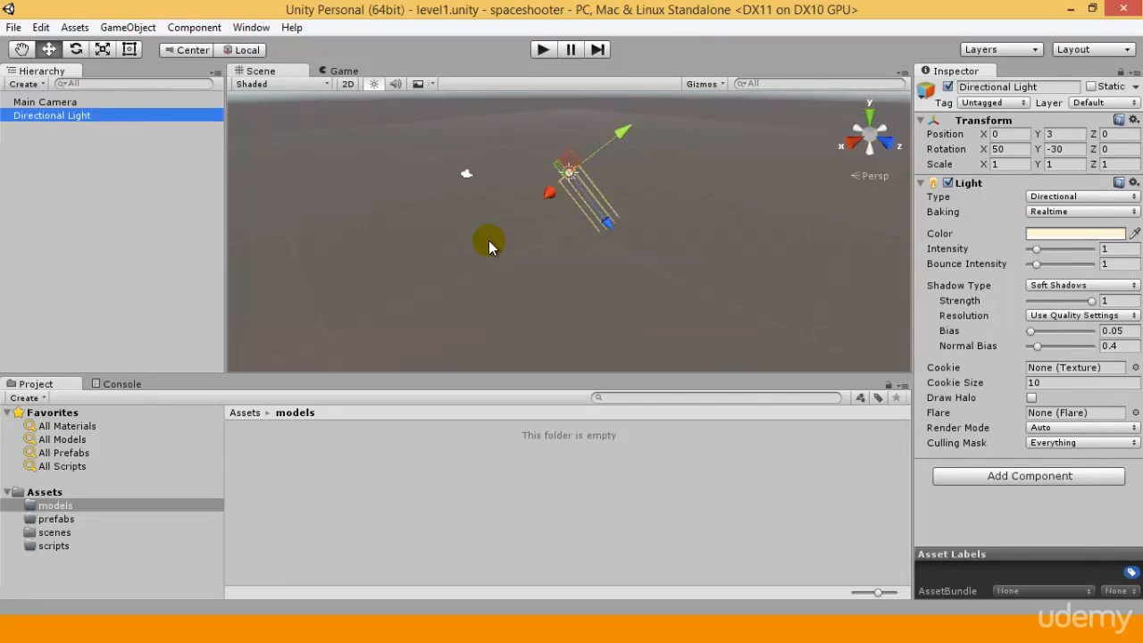
pyautogui.moveTo(590, 312)
pyautogui.keyDown('alt'); pyautogui.mouseDown()
pyautogui.moveTo(607, 298)
pyautogui.moveTo(477, 170)
pyautogui.moveTo(388, 223)
pyautogui.moveTo(552, 244)
pyautogui.moveTo(607, 284)
pyautogui.moveTo(616, 268)
pyautogui.moveTo(568, 314)
pyautogui.mouseUp(); pyautogui.keyUp('alt')
# Step: Review the scenes, models and scripts folders, leaving the models folder open
pyautogui.click(109, 531)
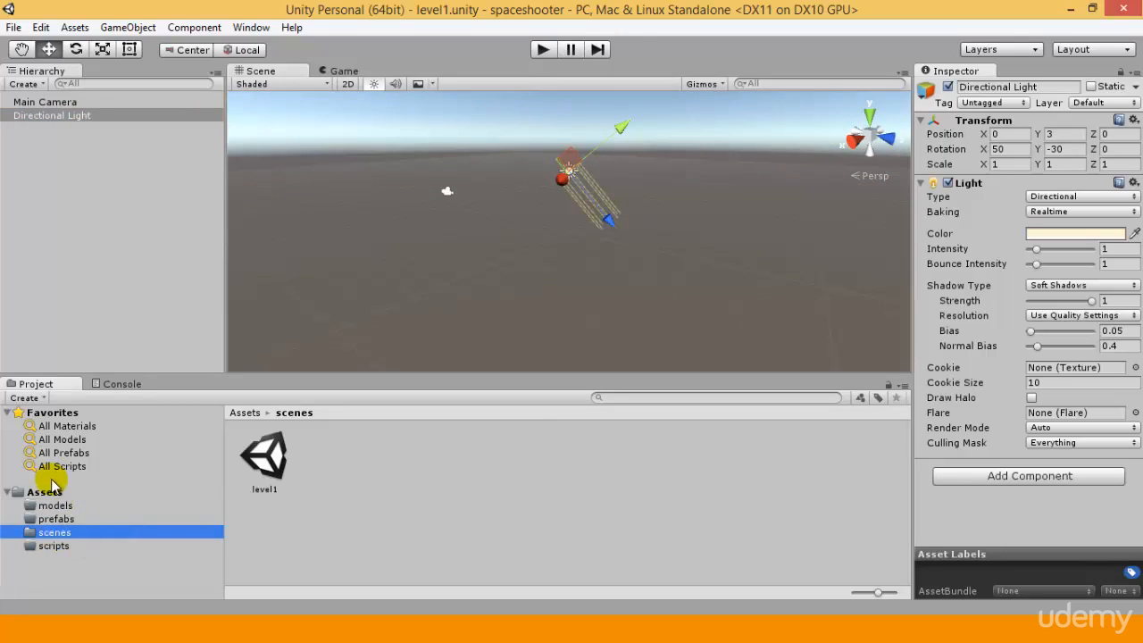
pyautogui.click(85, 507)
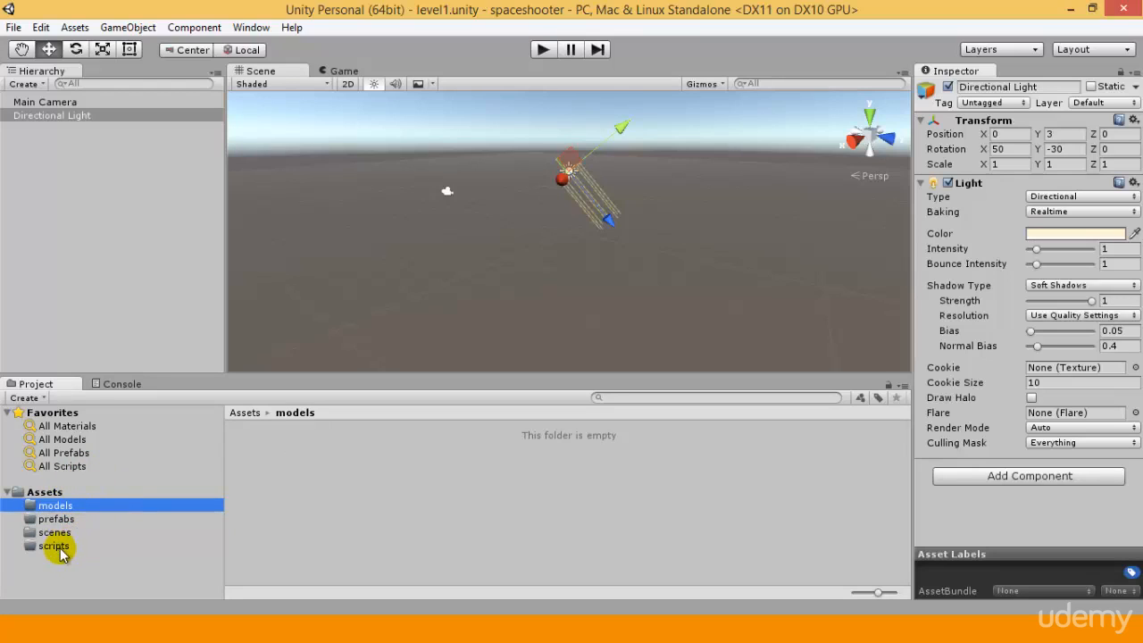
pyautogui.click(63, 546)
pyautogui.click(64, 505)
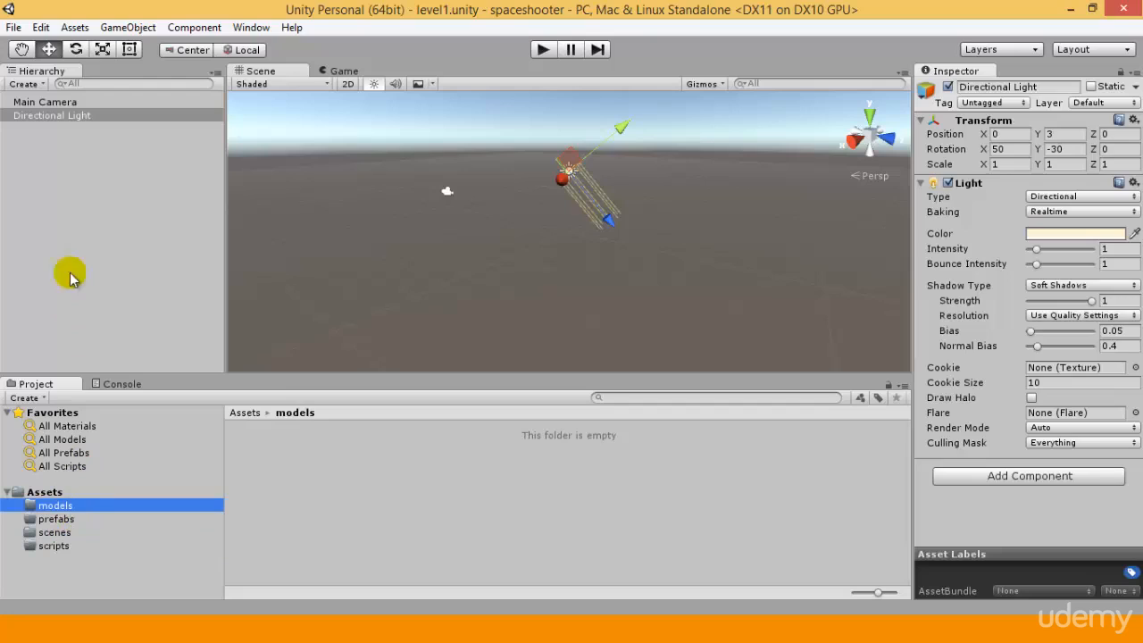
# Step: Examine the scene from several angles, inspect the light and the camera within it, and clear the selection
pyautogui.click(74, 189)
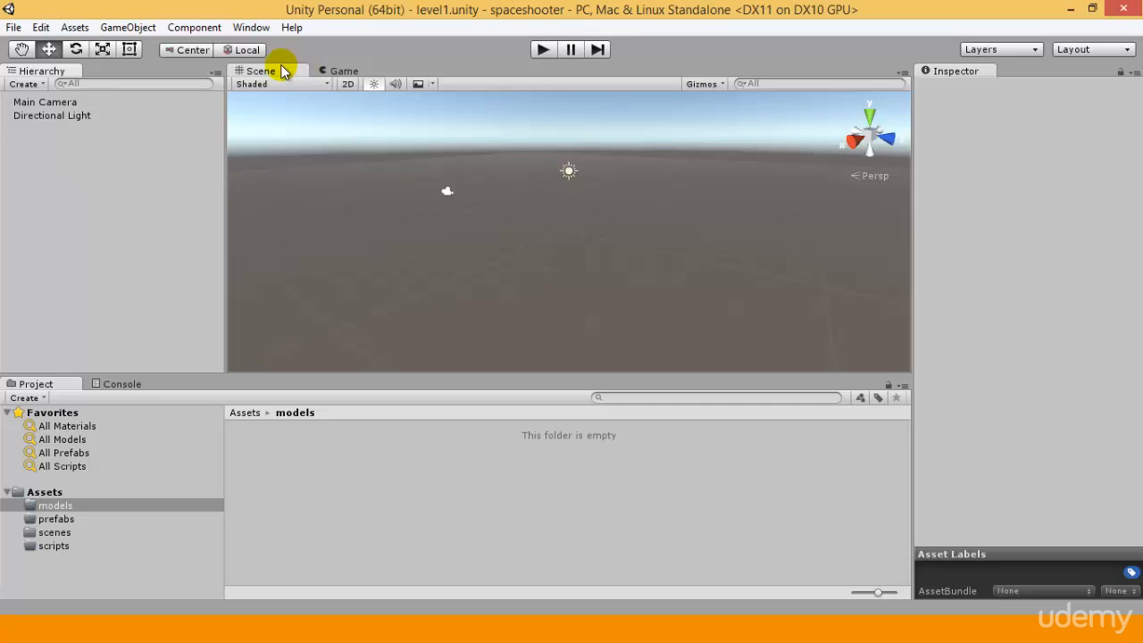
pyautogui.scroll(-3, 511, 184)
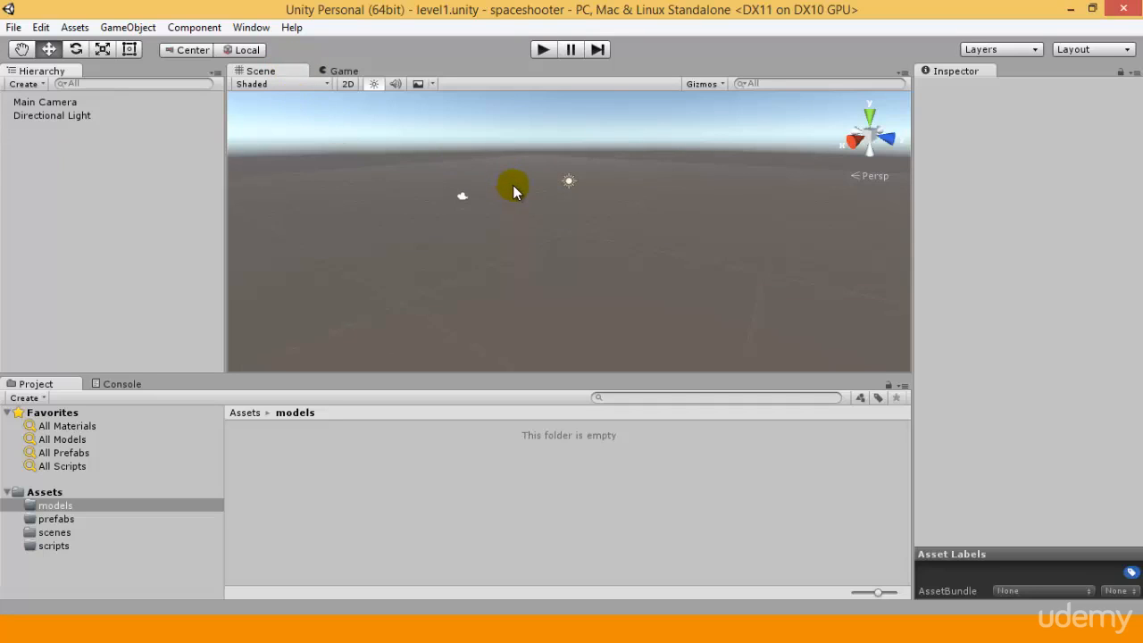
pyautogui.keyDown('alt'); pyautogui.moveTo(464, 230); pyautogui.dragTo(431, 258); pyautogui.keyUp('alt')
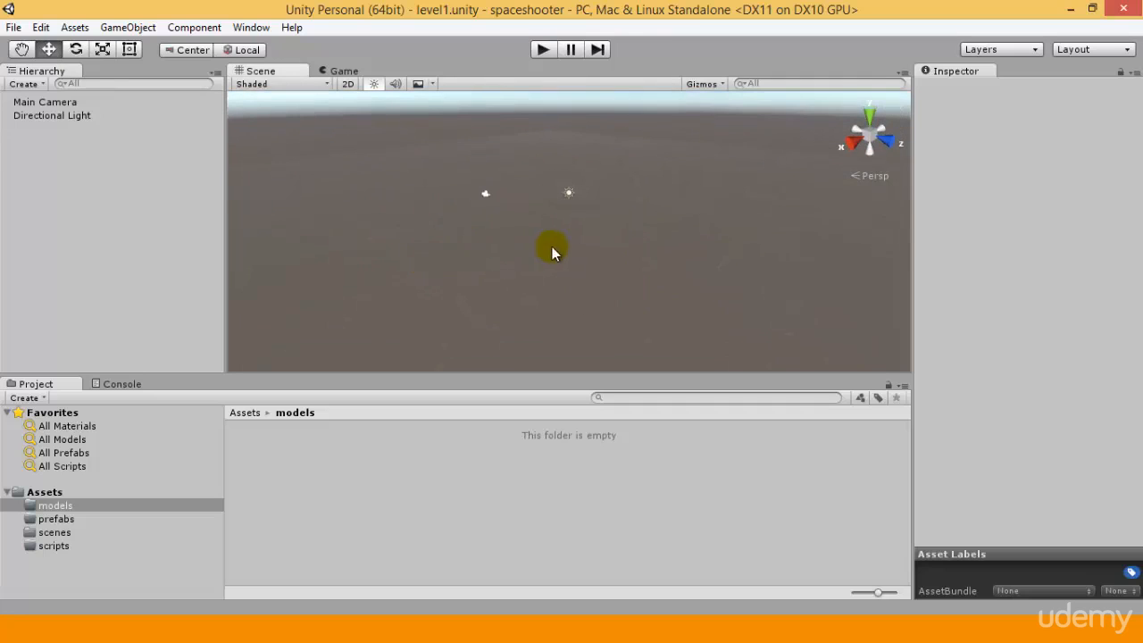
pyautogui.keyDown('alt'); pyautogui.moveTo(566, 252); pyautogui.dragTo(571, 229); pyautogui.keyUp('alt')
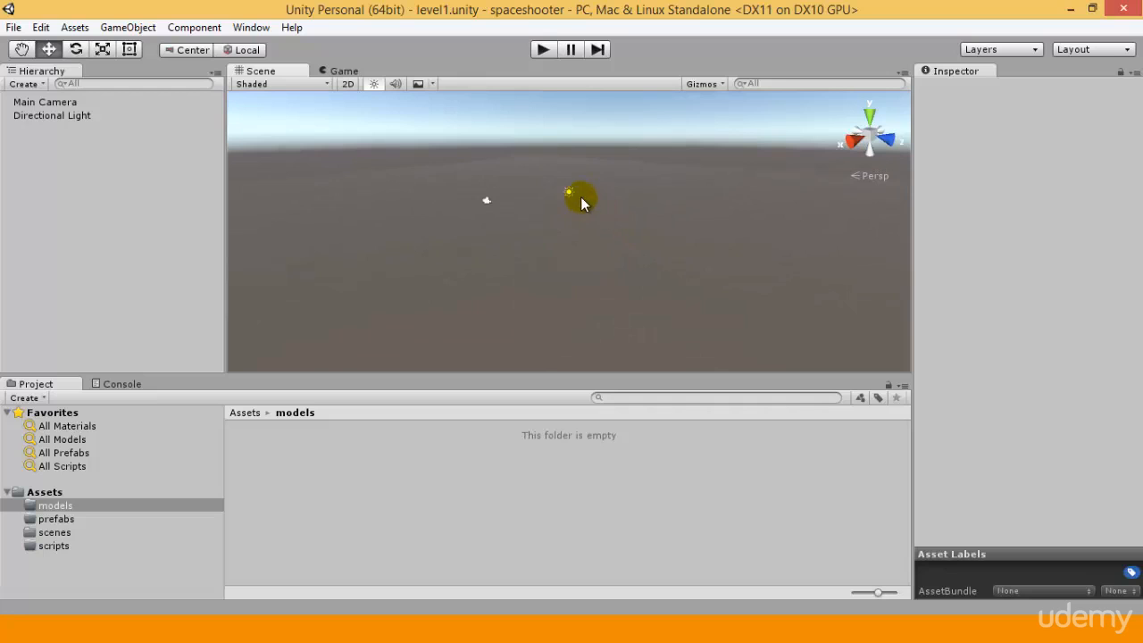
pyautogui.click(571, 193)
pyautogui.click(486, 200)
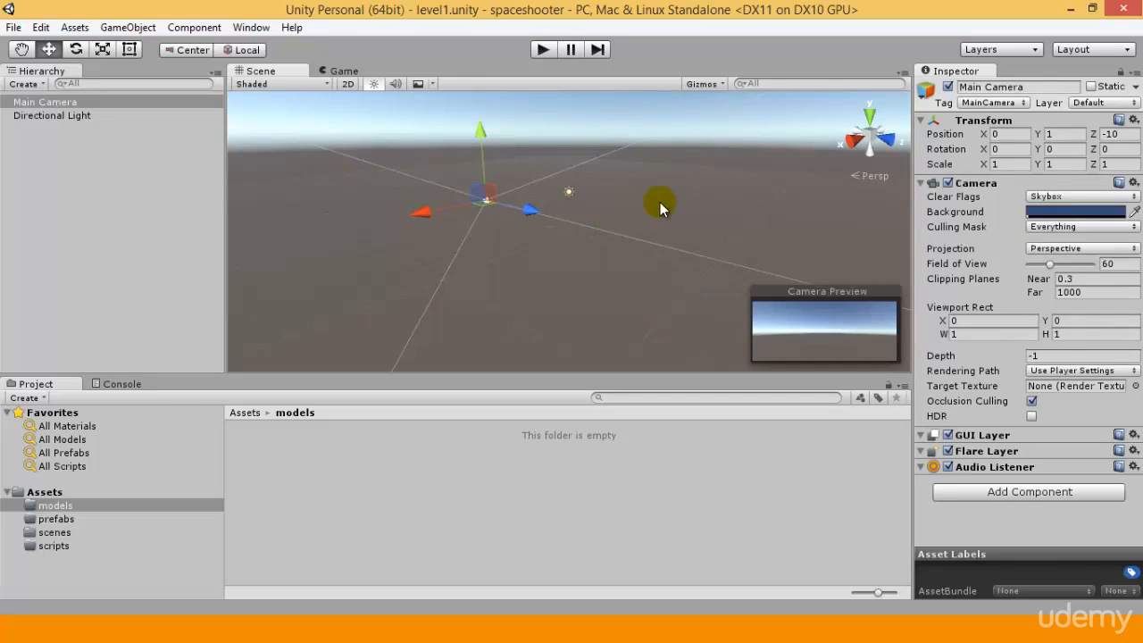
pyautogui.click(597, 164)
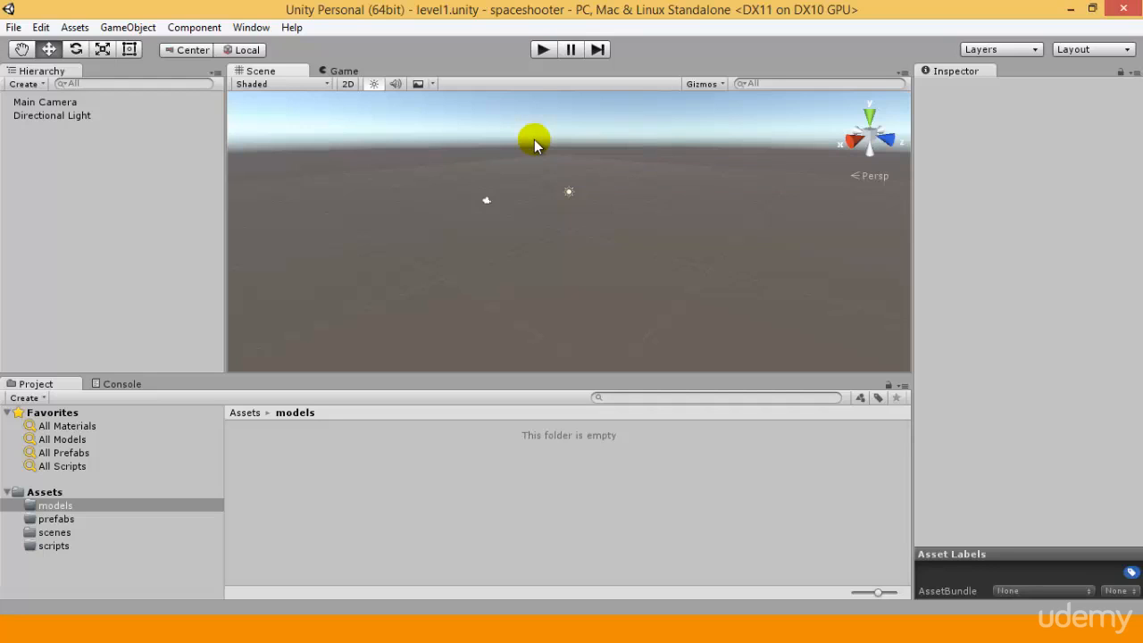
pyautogui.click(315, 83)
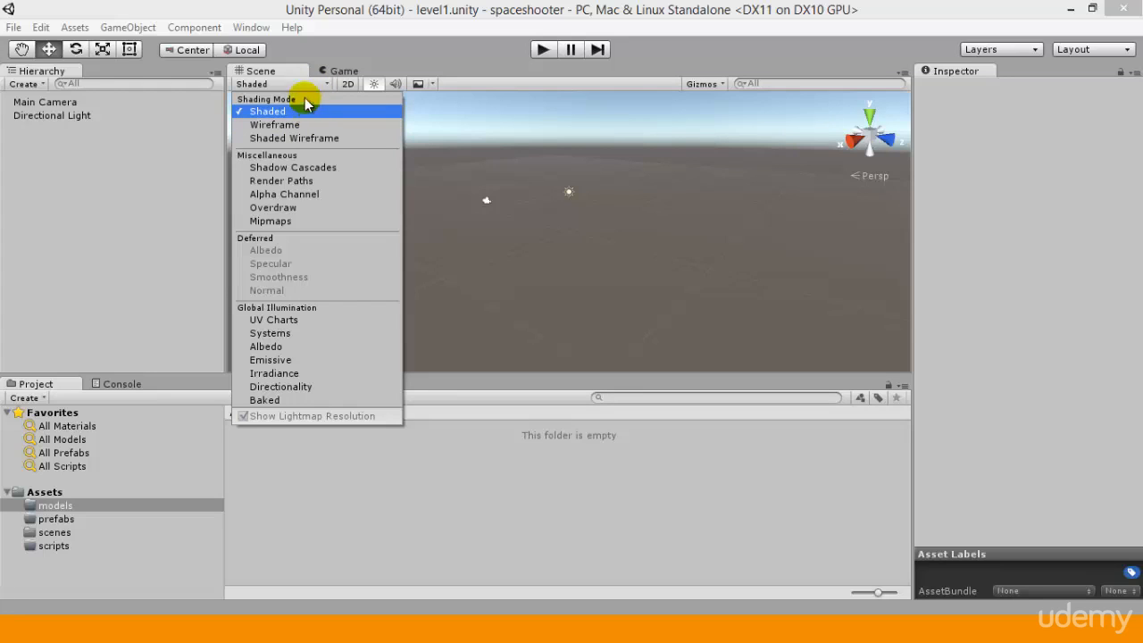
pyautogui.click(297, 80)
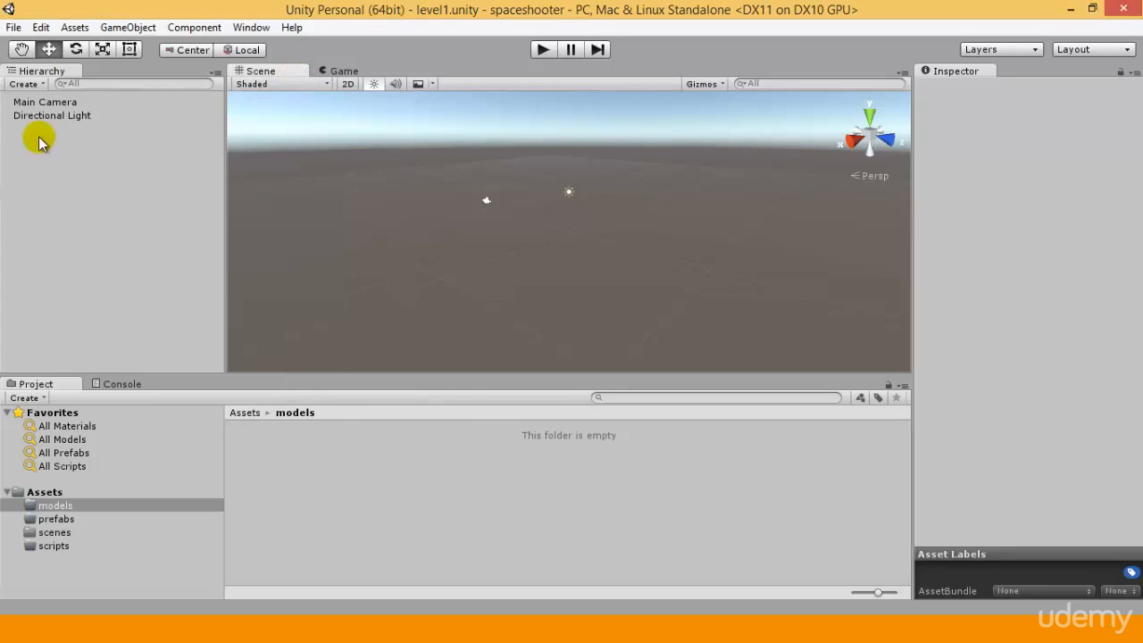
# Step: Add a 3D cube object to the level1 scene
pyautogui.click(143, 25)
pyautogui.moveTo(167, 90)
pyautogui.click(393, 84)
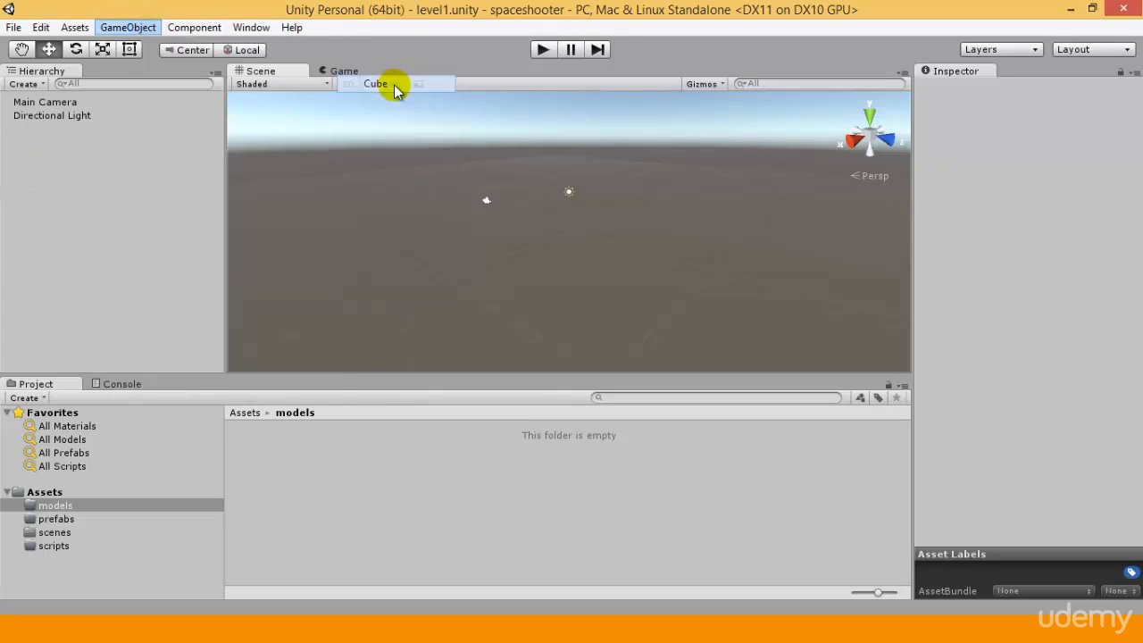
# Step: Examine the new cube up close and display the scene in Wireframe shading mode
pyautogui.scroll(8, 656, 261)
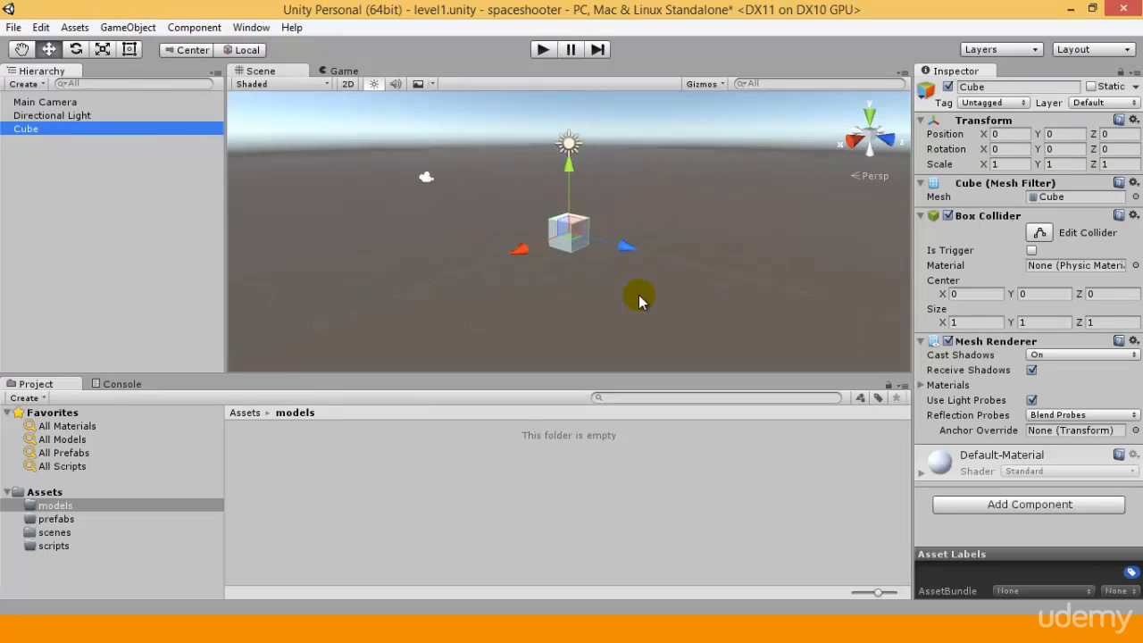
pyautogui.scroll(2, 633, 289)
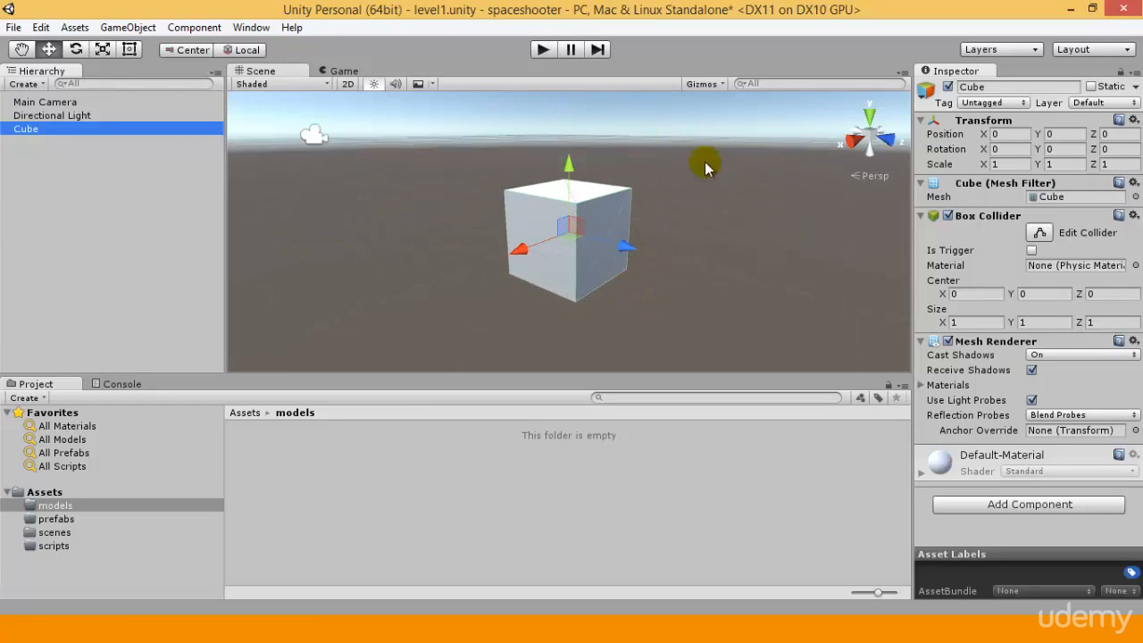
pyautogui.click(689, 193)
pyautogui.click(562, 239)
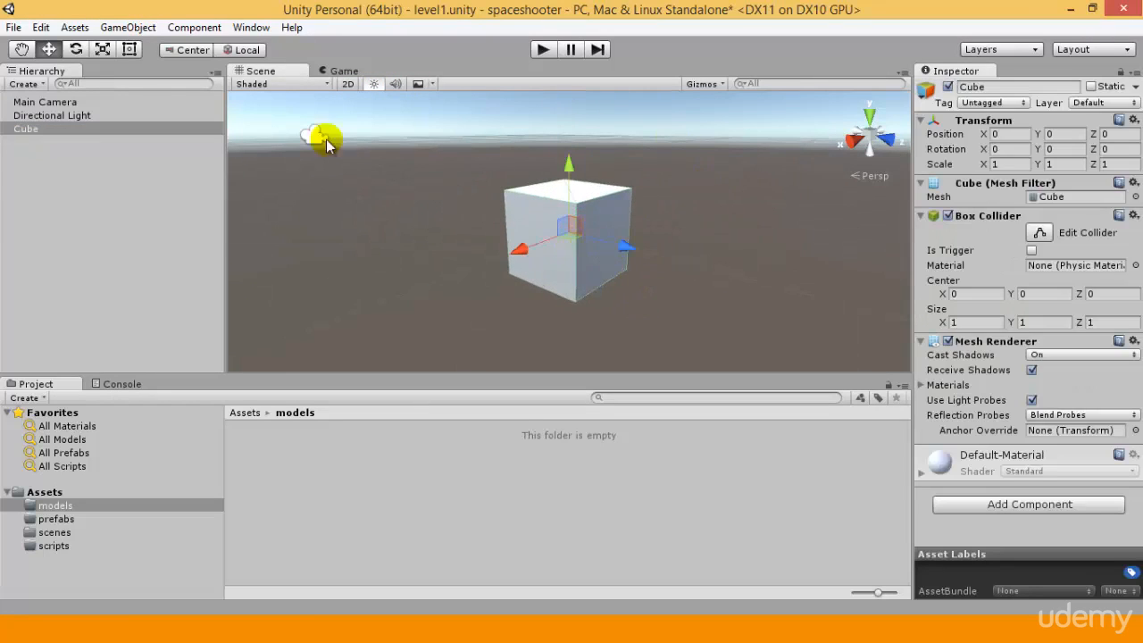
pyautogui.click(286, 84)
pyautogui.click(288, 128)
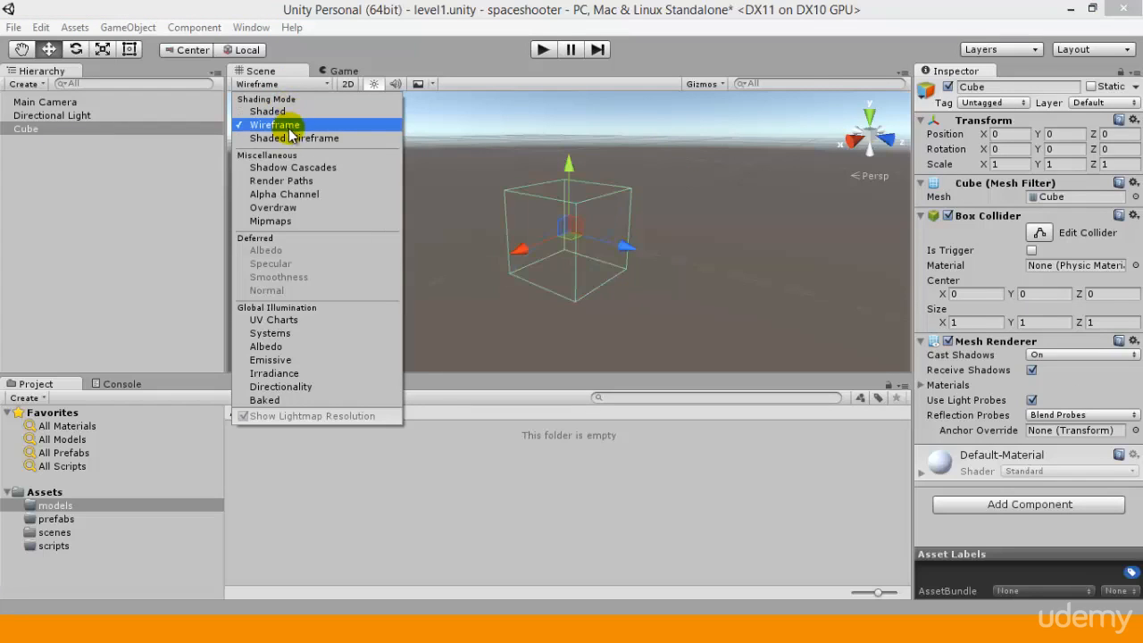
pyautogui.click(791, 278)
pyautogui.keyDown('alt'); pyautogui.moveTo(744, 245); pyautogui.dragTo(662, 254); pyautogui.keyUp('alt')
pyautogui.click(573, 211)
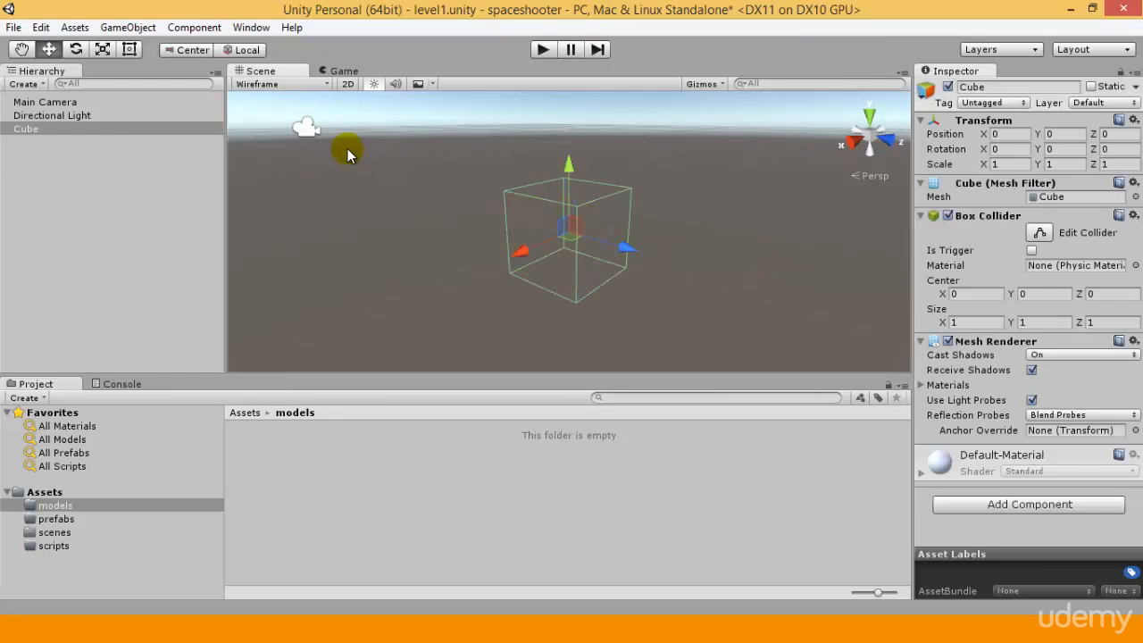
# Step: Display the scene in Shaded and Shaded Wireframe modes, clear the selection and examine the cube's faces and edges
pyautogui.click(303, 82)
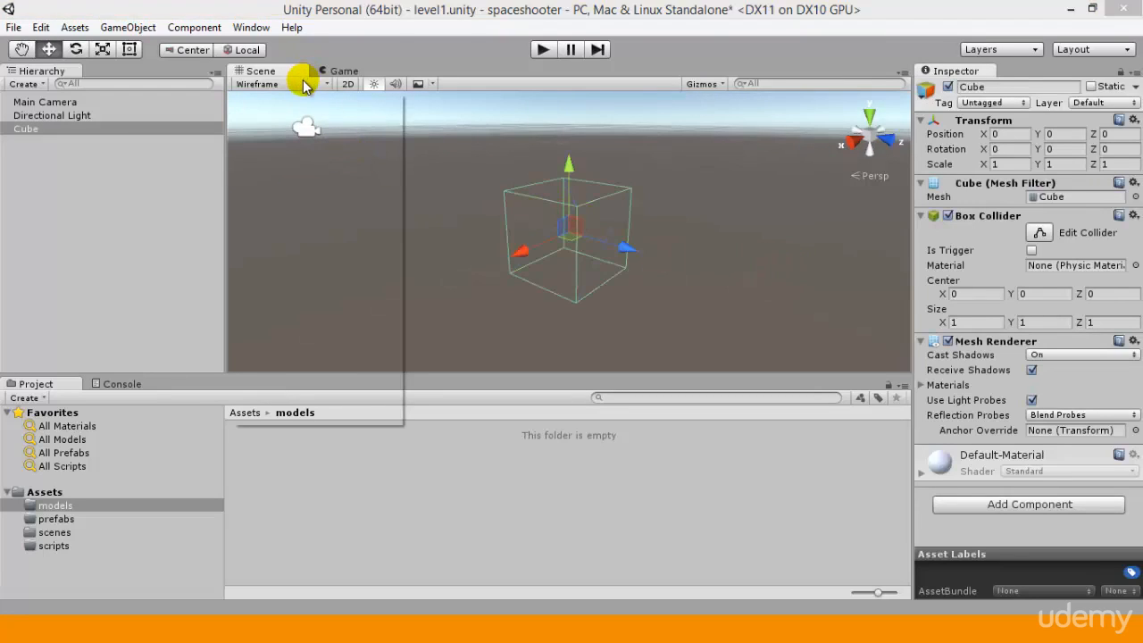
pyautogui.click(305, 111)
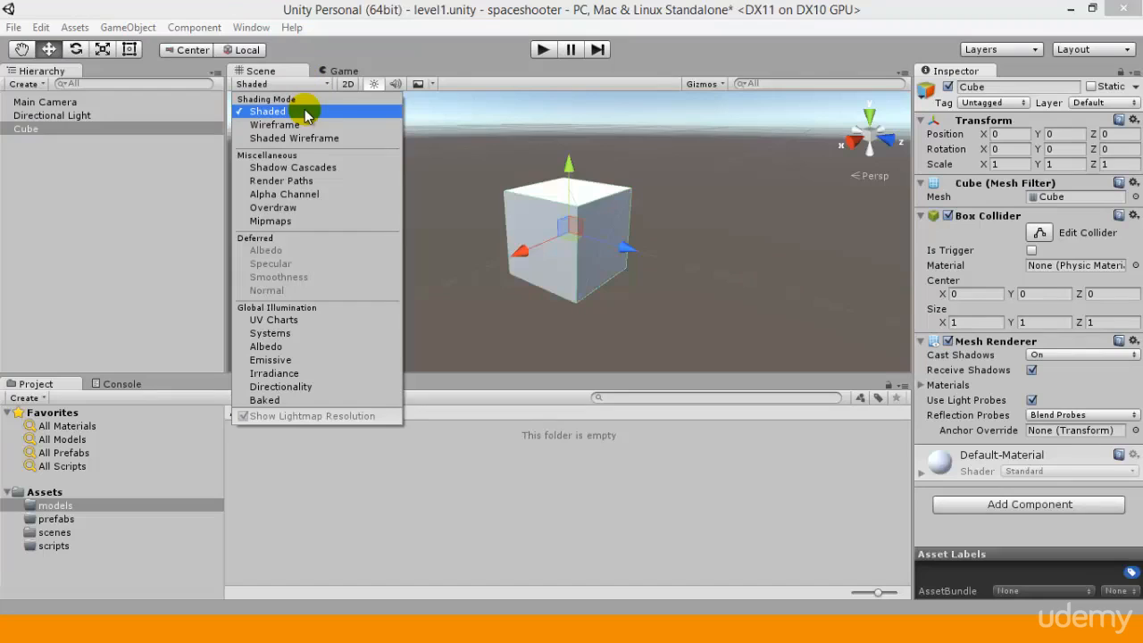
pyautogui.click(356, 136)
pyautogui.click(828, 242)
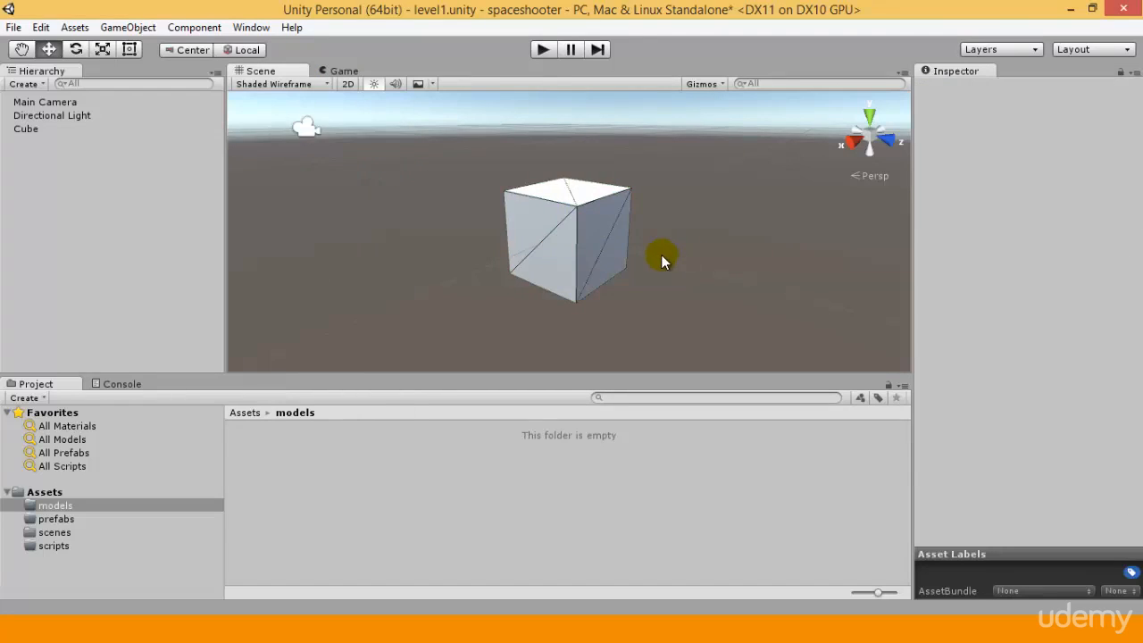
pyautogui.scroll(4, 661, 254)
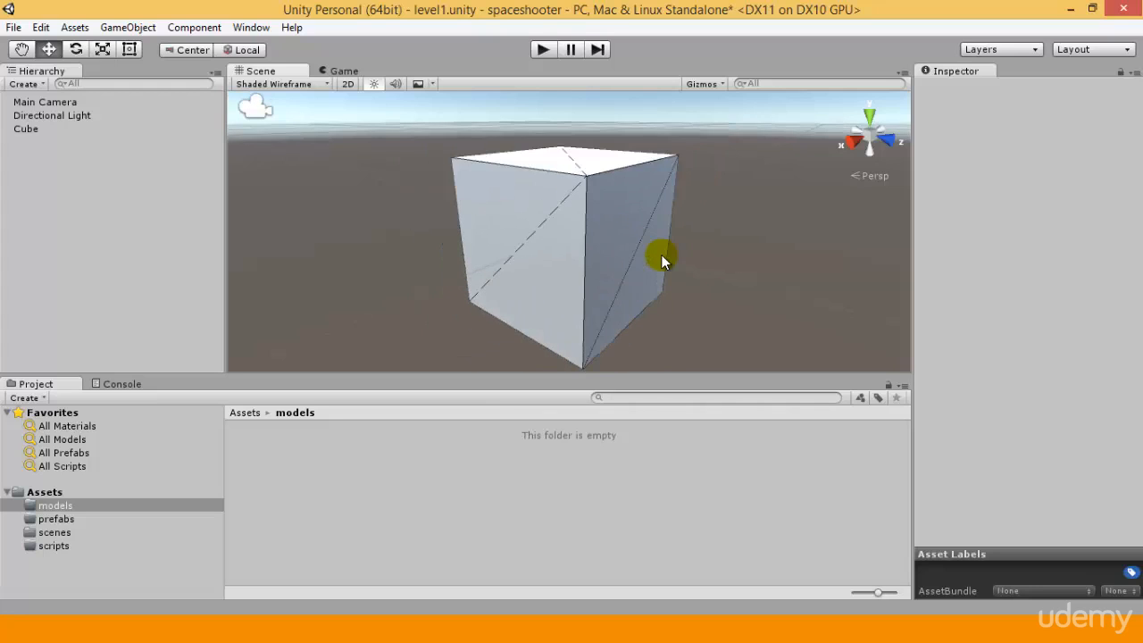
pyautogui.moveTo(681, 256)
pyautogui.keyDown('alt'); pyautogui.mouseDown()
pyautogui.moveTo(692, 244)
pyautogui.moveTo(595, 285)
pyautogui.moveTo(604, 294)
pyautogui.moveTo(664, 191)
pyautogui.moveTo(806, 225)
pyautogui.moveTo(681, 241)
pyautogui.mouseUp(); pyautogui.keyUp('alt')
pyautogui.scroll(-3, 599, 292)
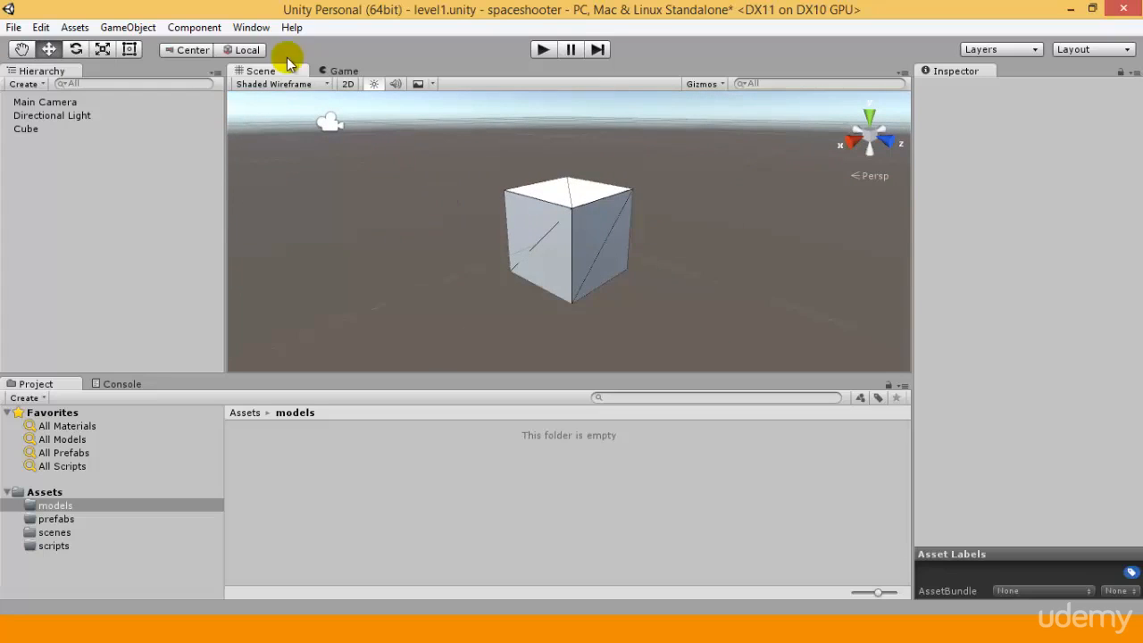
# Step: Set the scene's shading mode back to Shaded
pyautogui.click(278, 84)
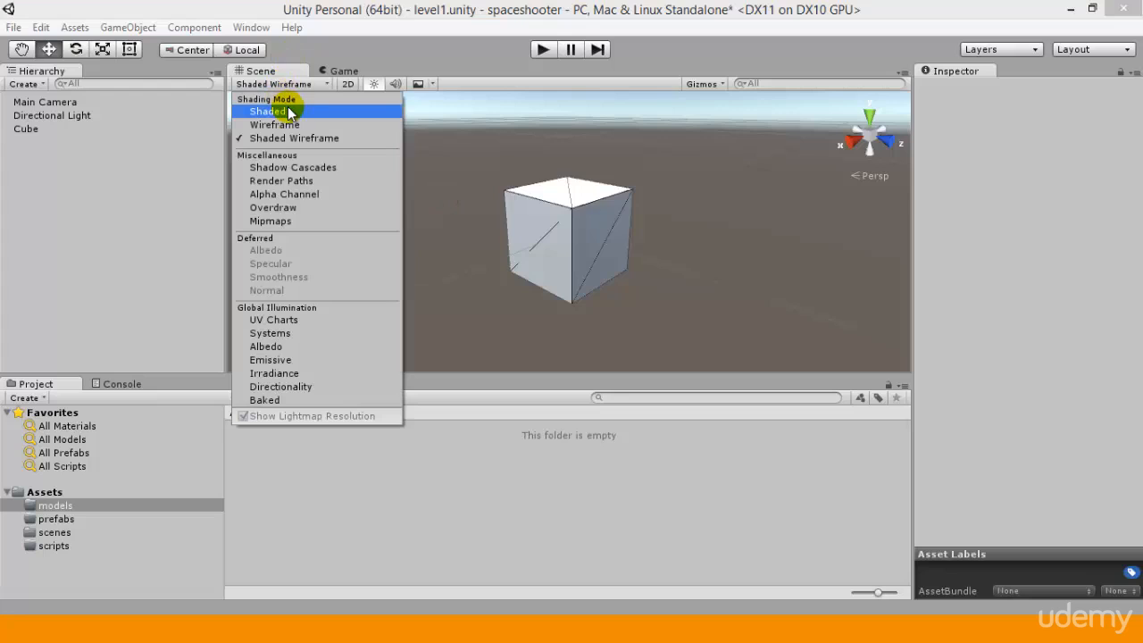
pyautogui.click(288, 112)
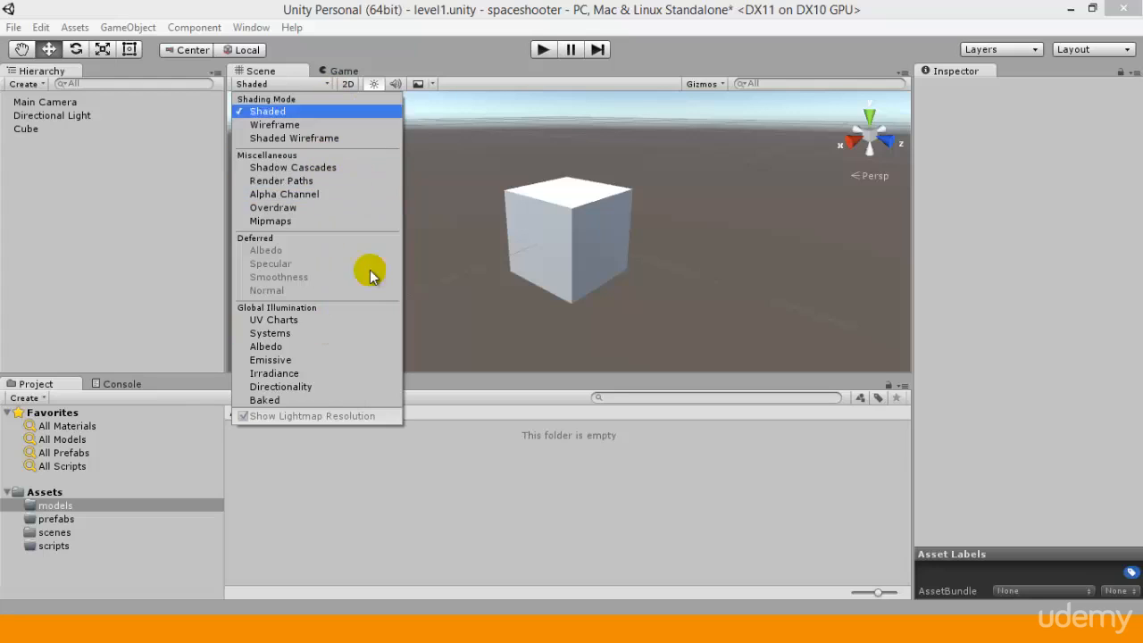
pyautogui.click(297, 81)
# Step: View the cube, camera and light in the 2D scene view, and return to the 3D view
pyautogui.click(356, 79)
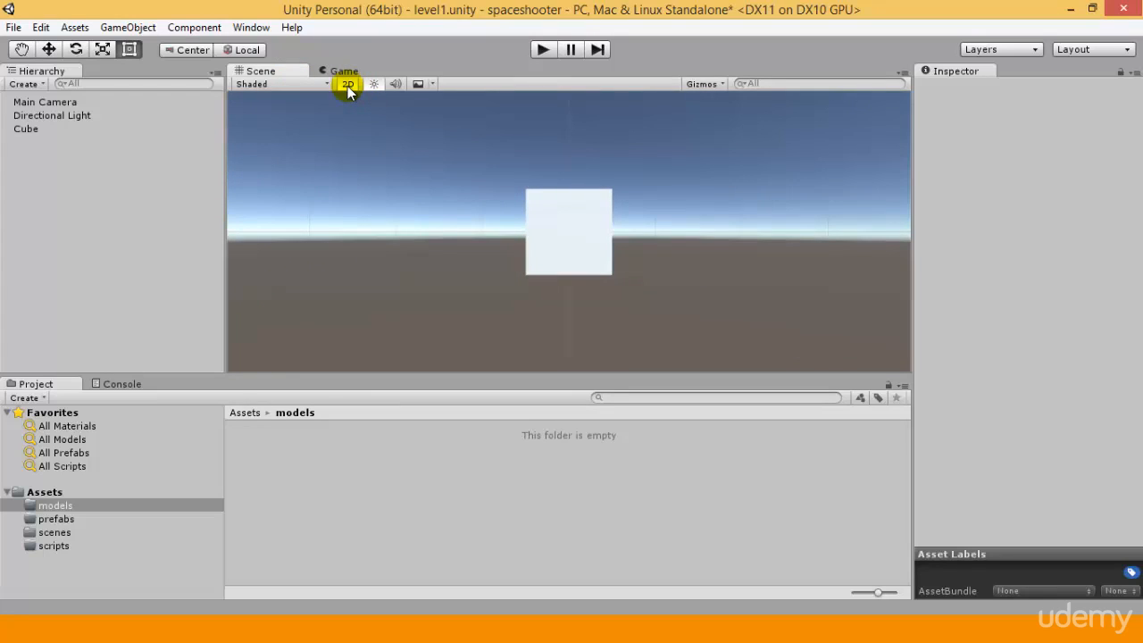
pyautogui.click(347, 85)
pyautogui.scroll(-3, 632, 167)
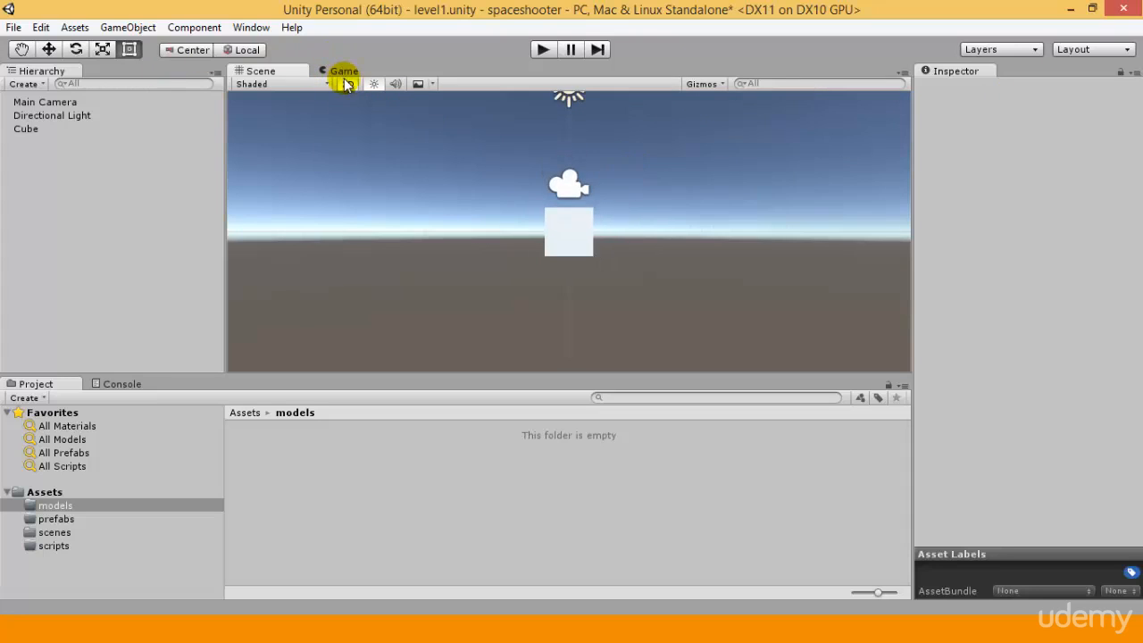
pyautogui.scroll(-2, 849, 169)
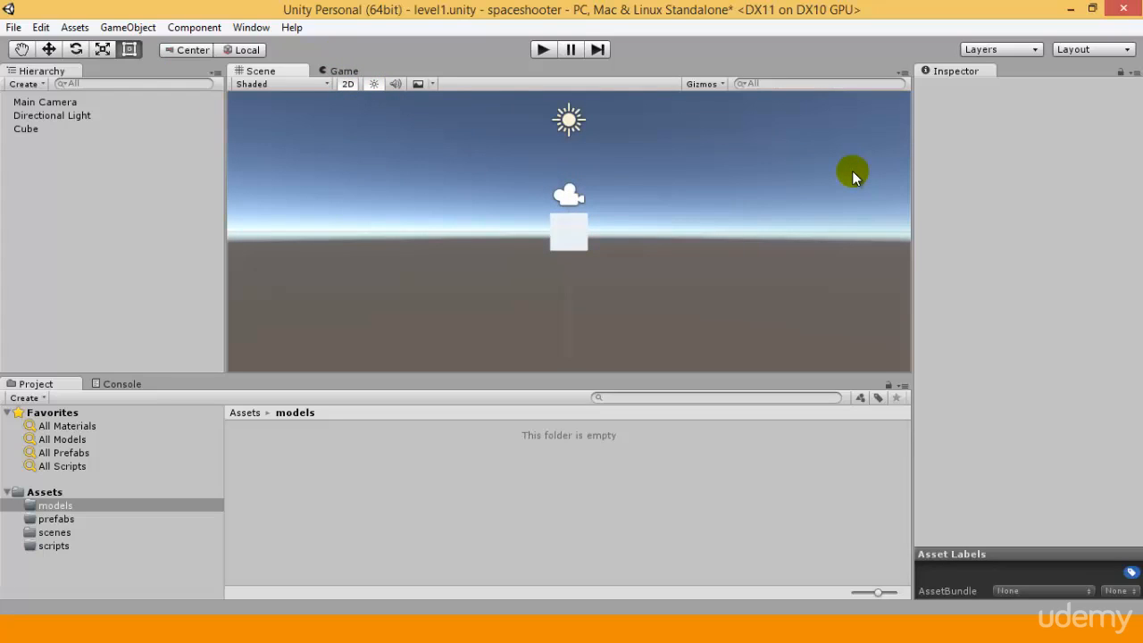
pyautogui.click(347, 84)
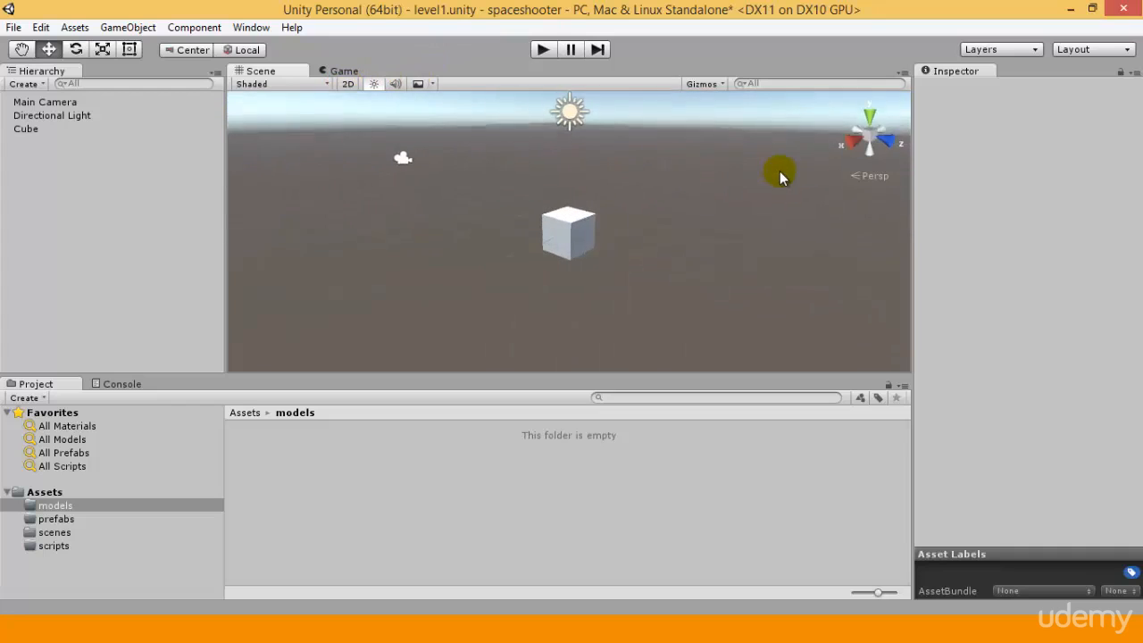
# Step: Examine the cube from axis-aligned side views and from free angles in perspective
pyautogui.click(887, 140)
pyautogui.click(889, 139)
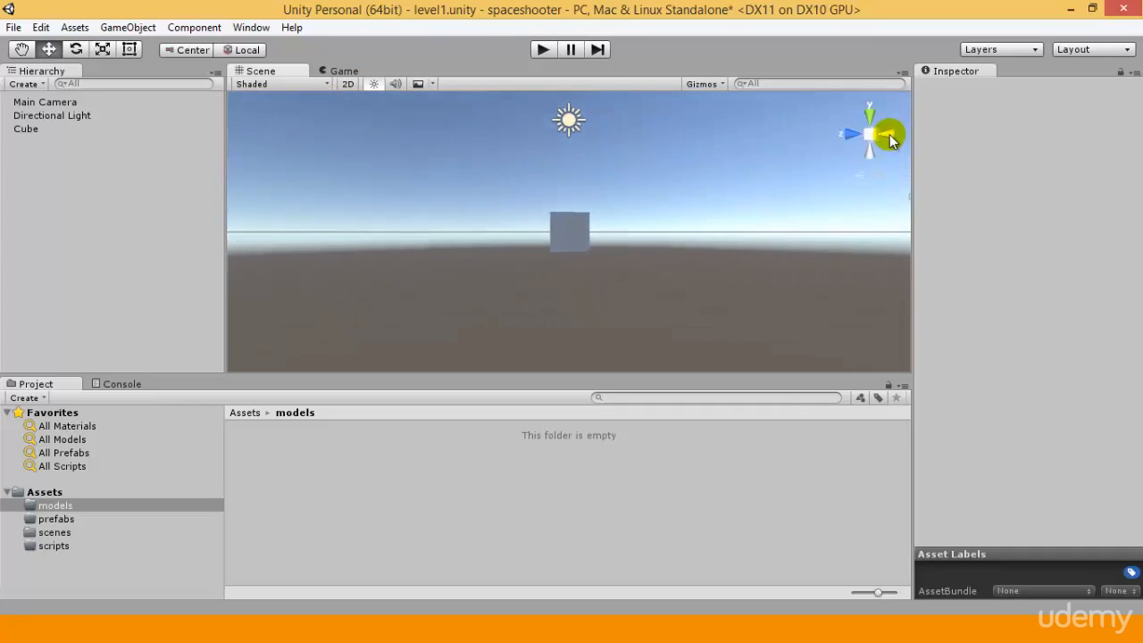
pyautogui.click(869, 136)
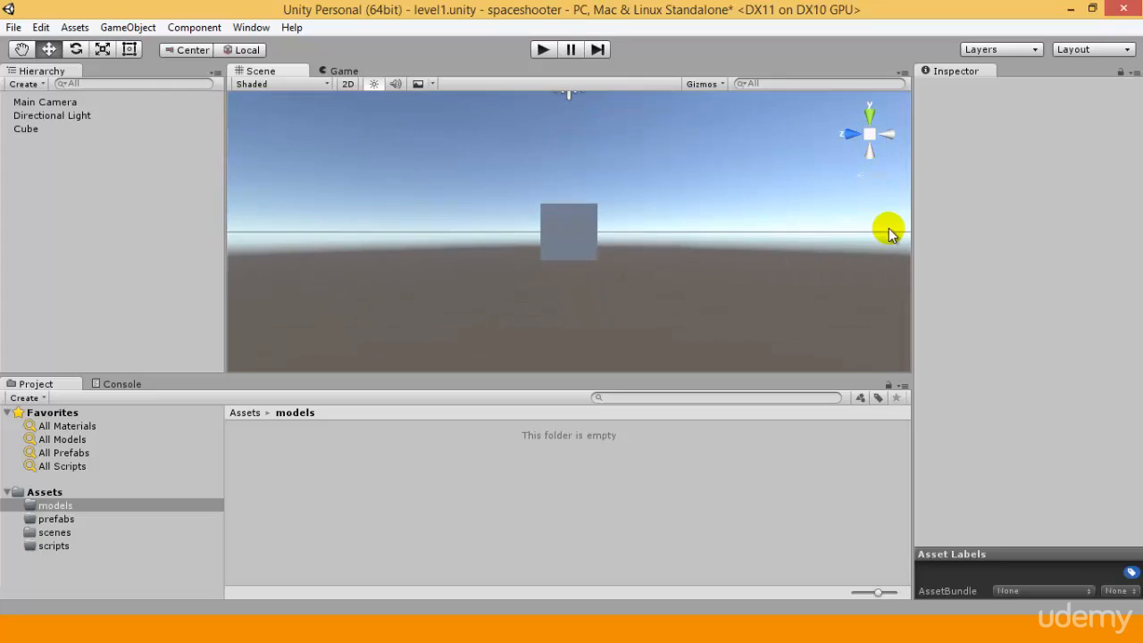
pyautogui.keyDown('alt'); pyautogui.moveTo(885, 205); pyautogui.dragTo(477, 450); pyautogui.keyUp('alt')
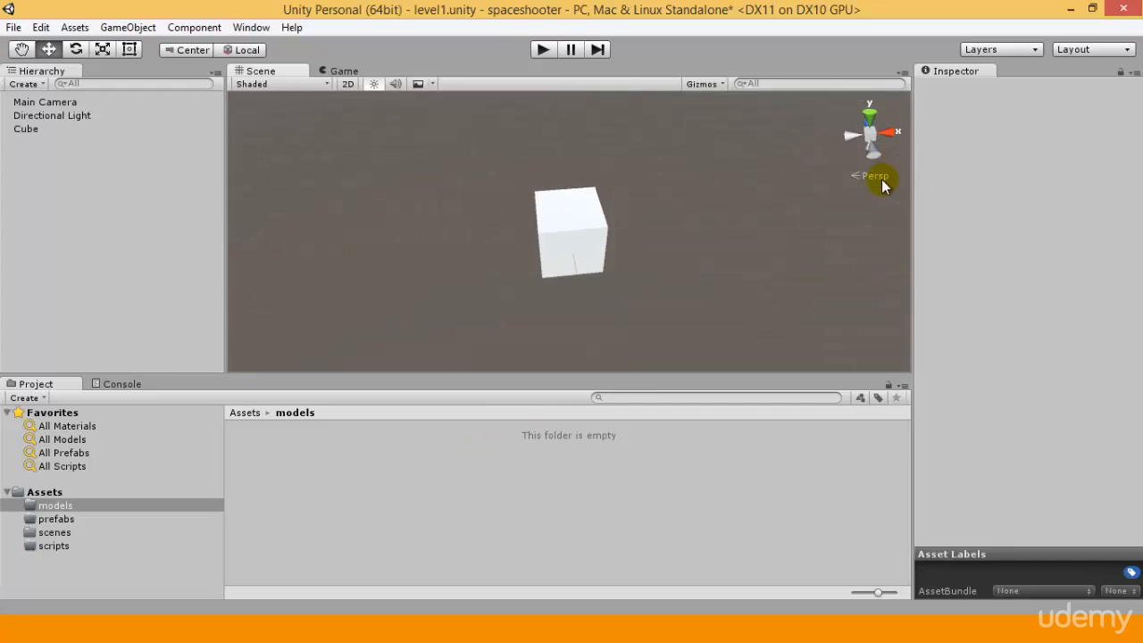
pyautogui.moveTo(872, 185)
pyautogui.keyDown('alt'); pyautogui.mouseDown()
pyautogui.moveTo(854, 171)
pyautogui.moveTo(875, 169)
pyautogui.moveTo(874, 183)
pyautogui.moveTo(893, 148)
pyautogui.moveTo(888, 184)
pyautogui.mouseUp(); pyautogui.keyUp('alt')
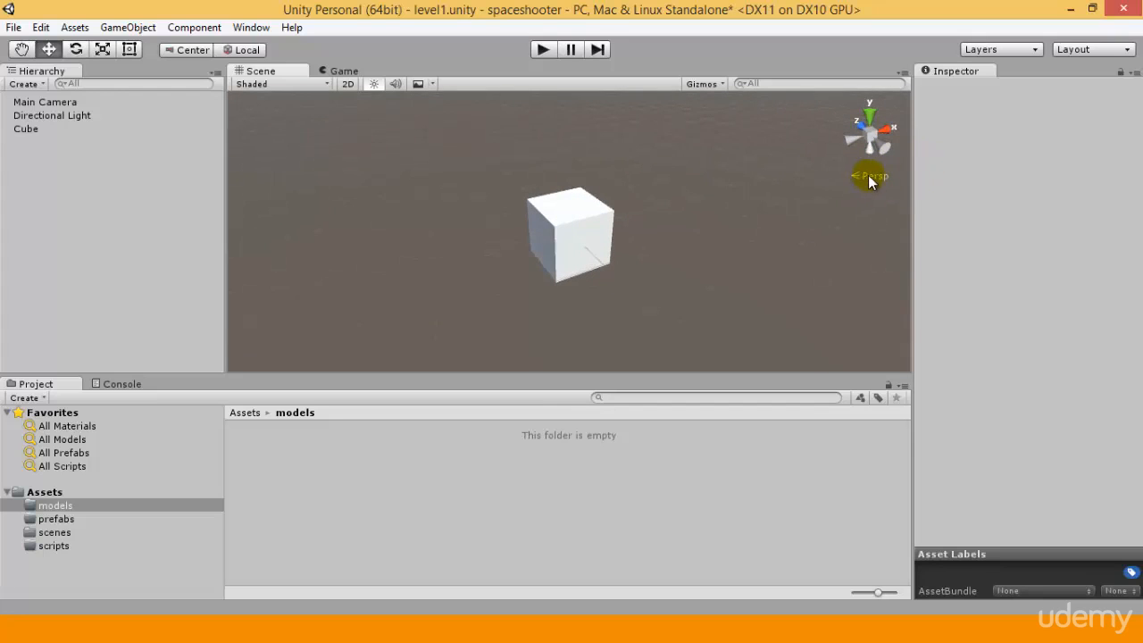
# Step: Examine the scene from directly above and the cube from opposite sides along the X axis
pyautogui.click(869, 117)
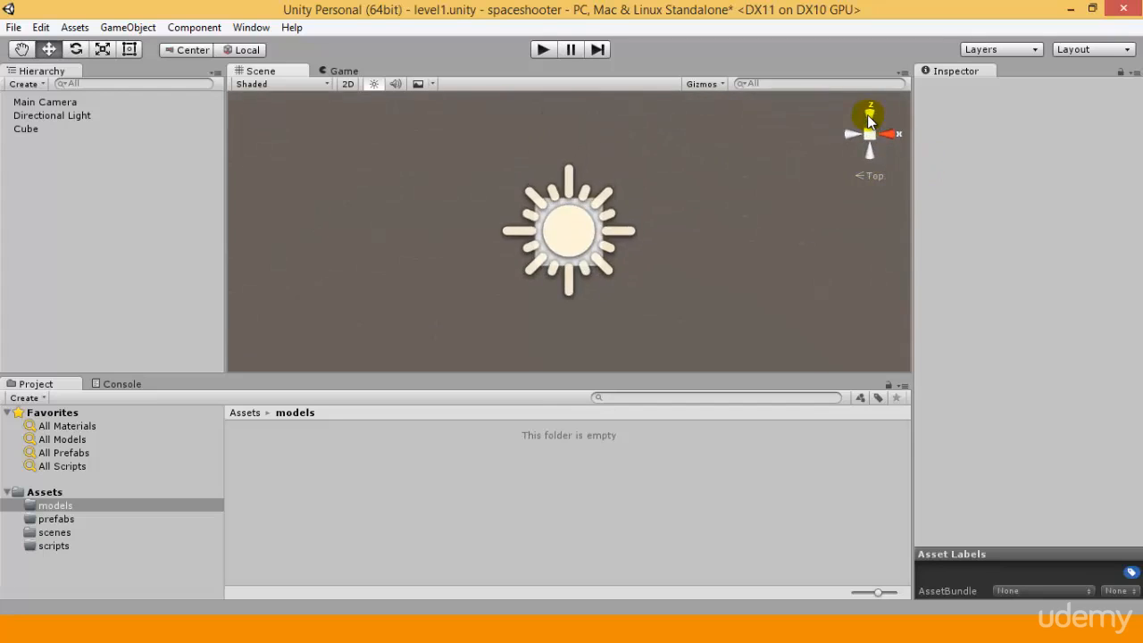
pyautogui.click(869, 117)
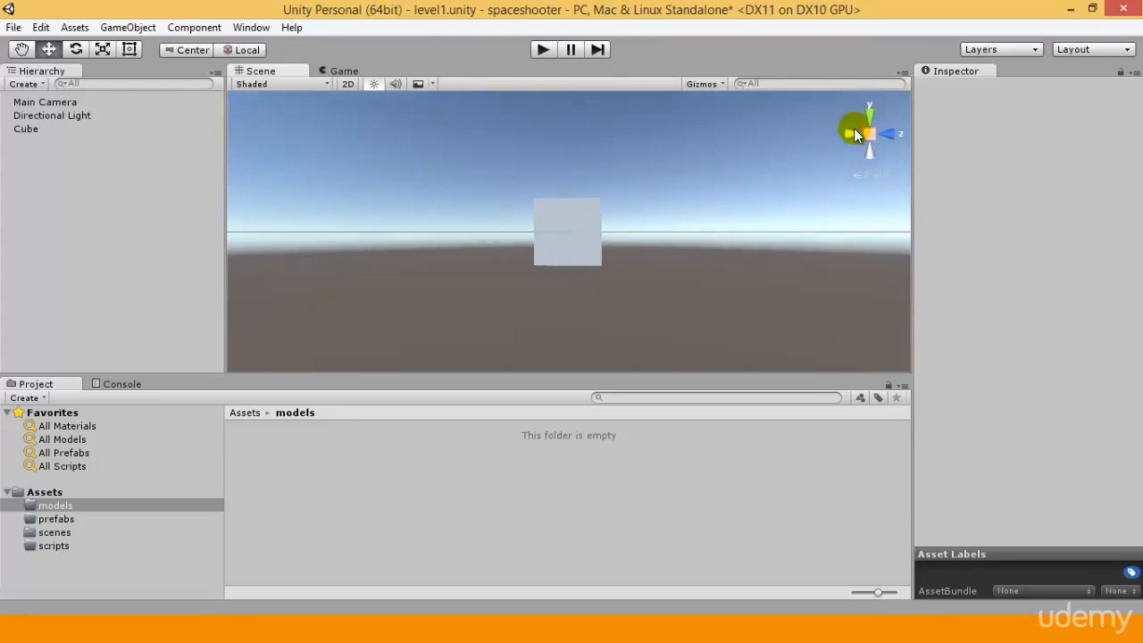
pyautogui.click(894, 134)
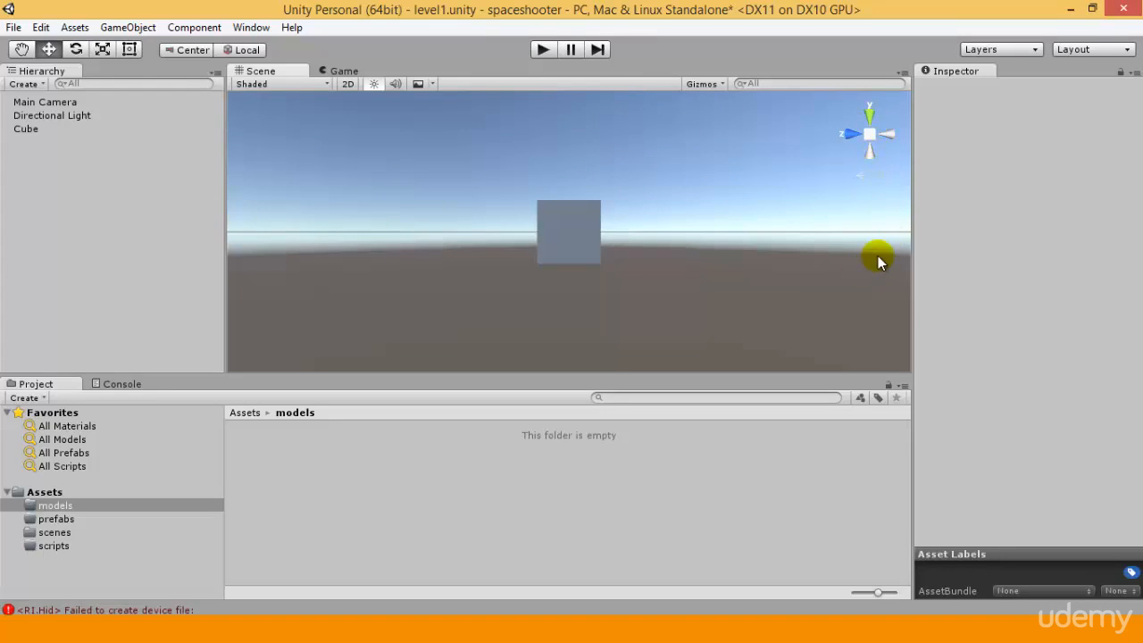
pyautogui.scroll(5, 881, 191)
pyautogui.scroll(-3, 881, 193)
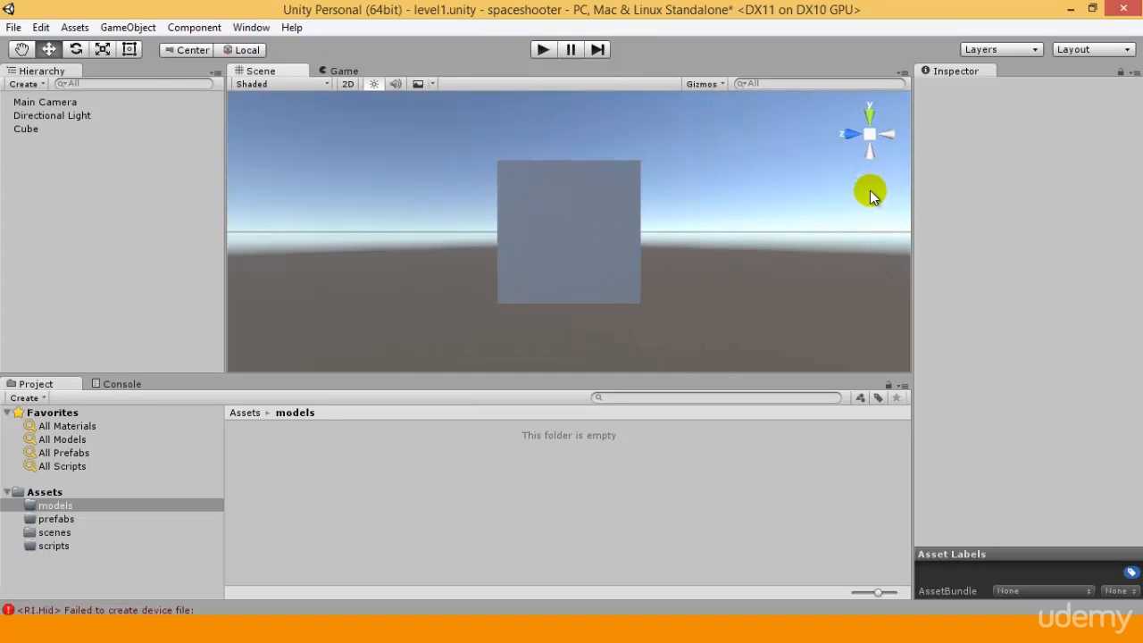